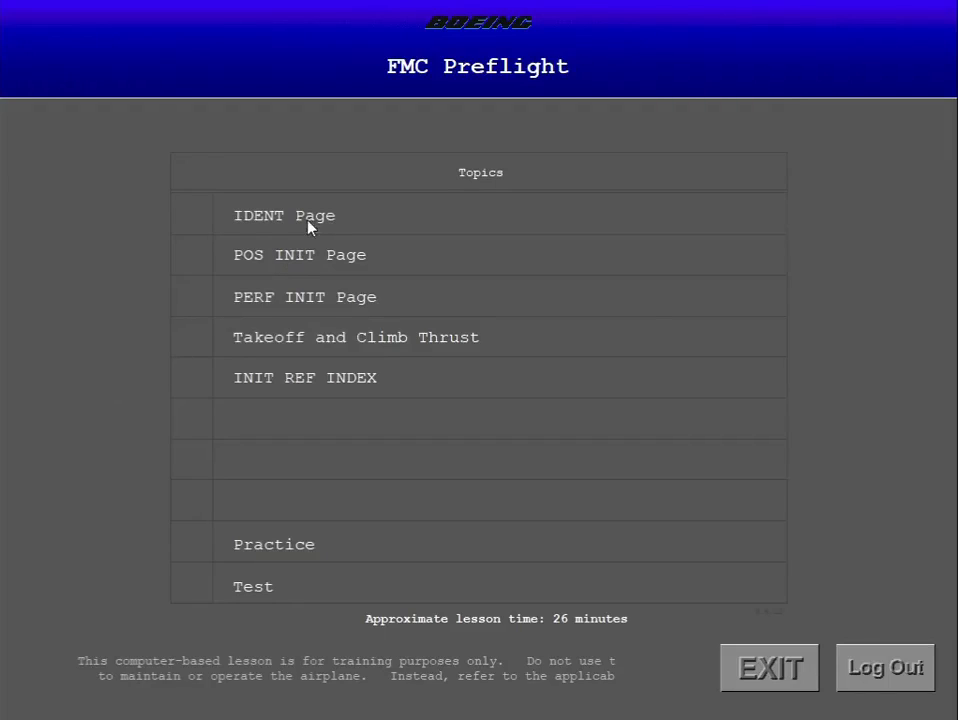
Open the IDENT Page topic from the lesson's Topics menu.
click(299, 222)
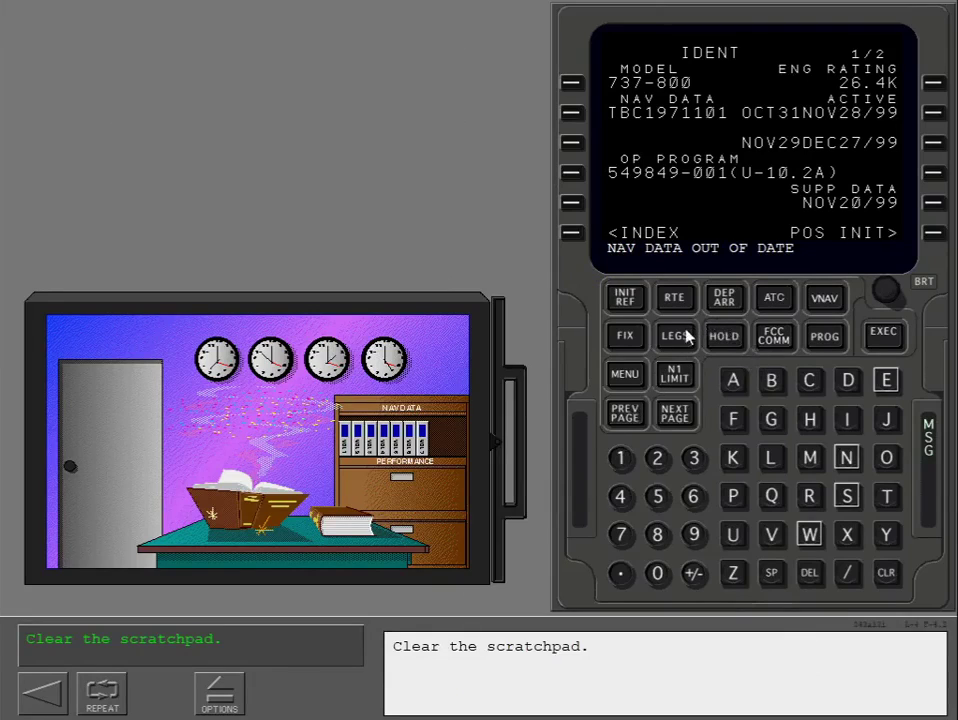
Clear the scratchpad, activate the NOV29DEC27/99 nav database, and advance past the IDENT topic.
click(889, 577)
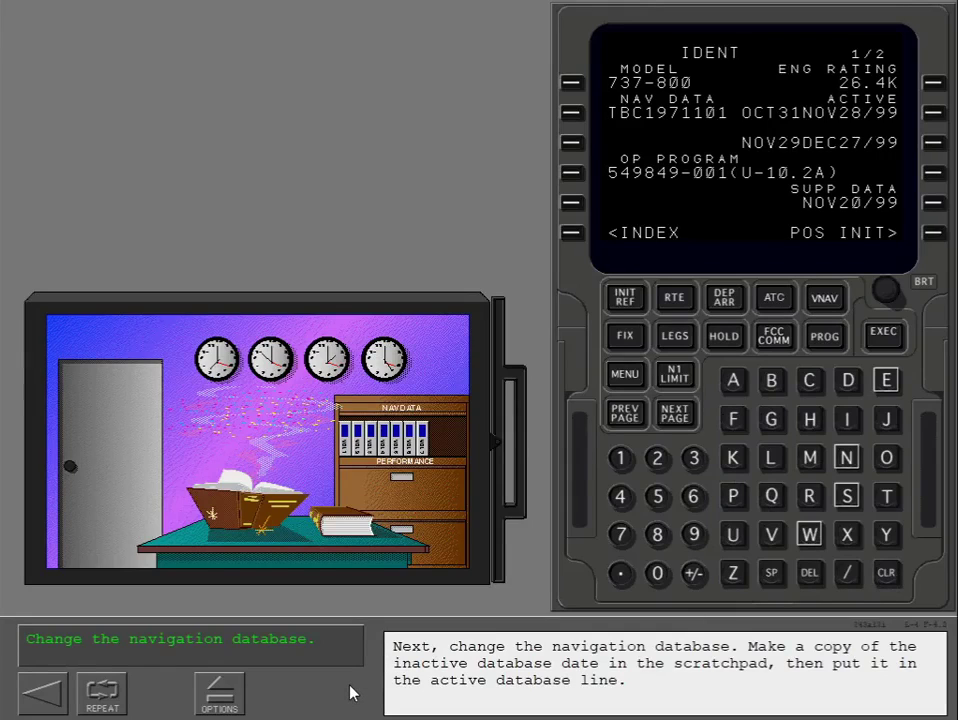
click(933, 143)
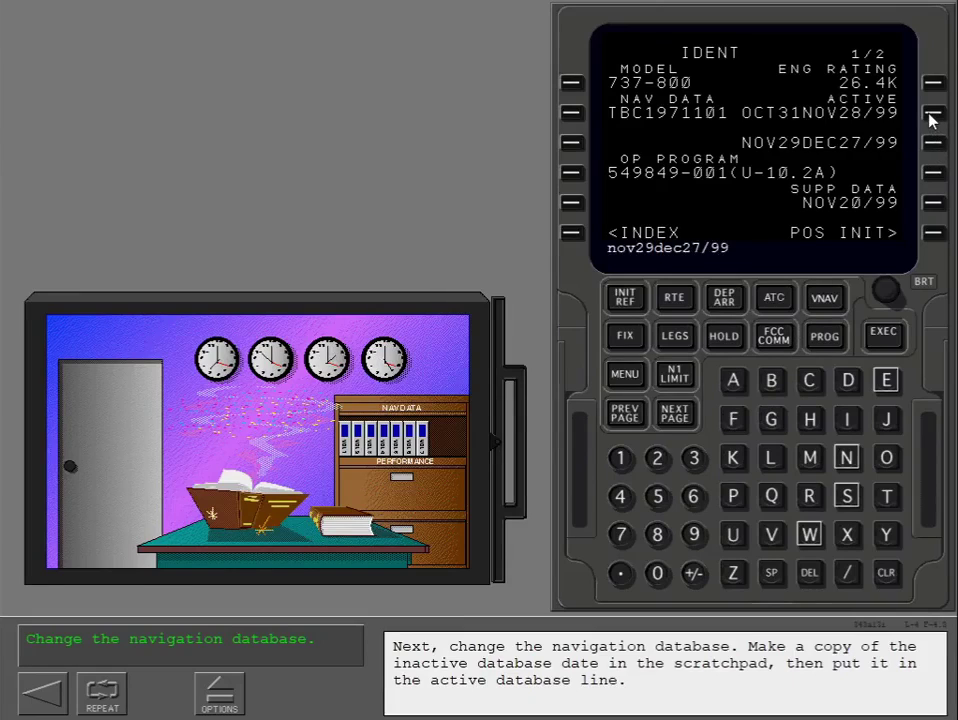
click(931, 113)
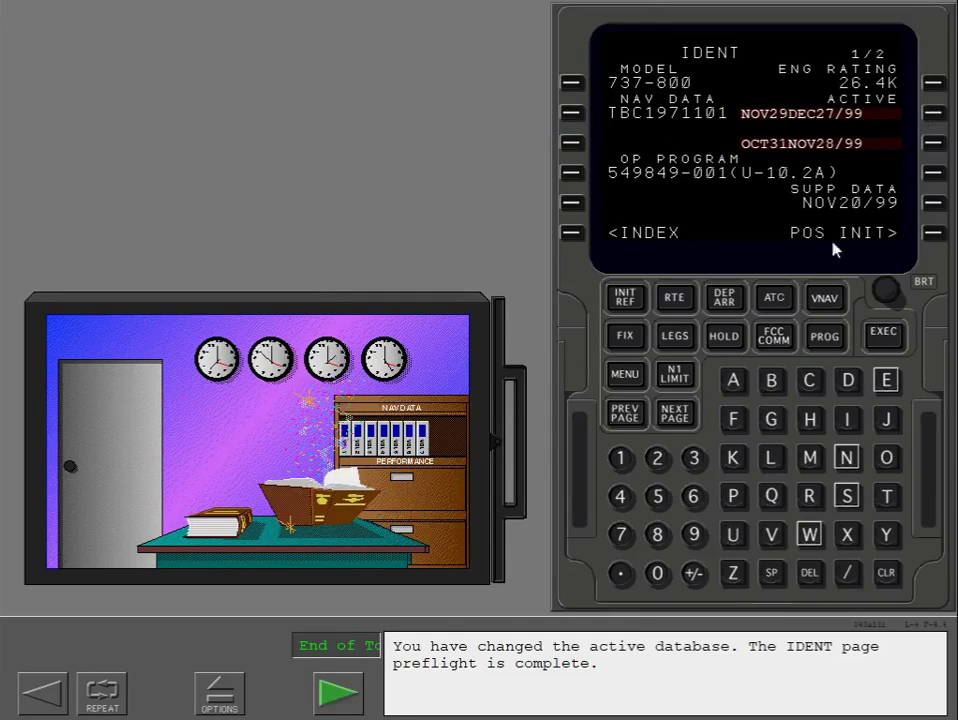
click(350, 688)
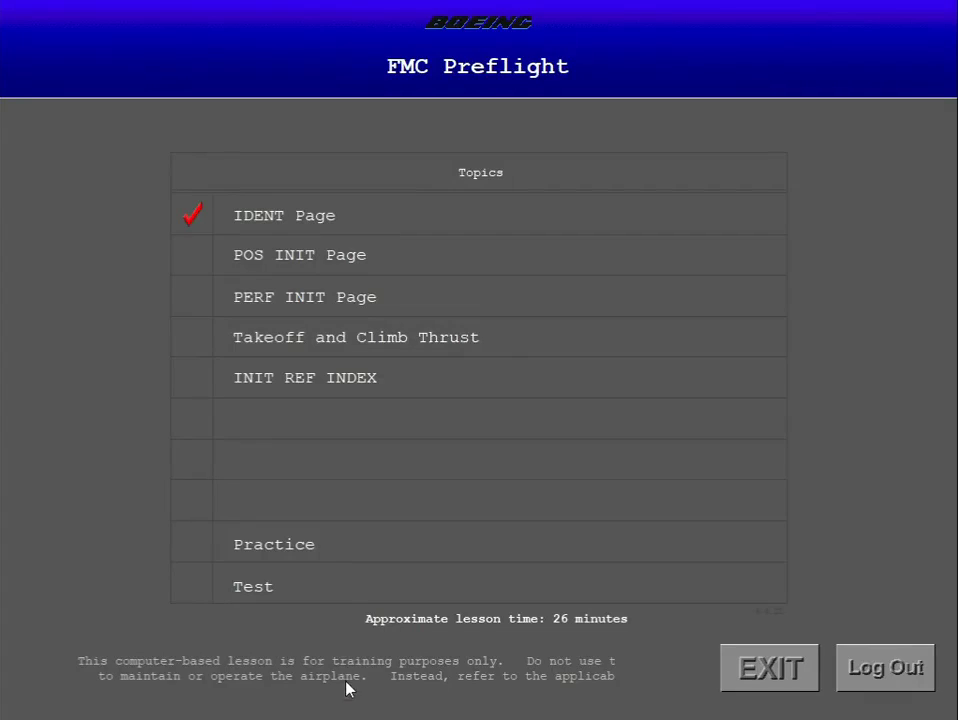
Select the POS INIT Page topic in the Topics menu.
click(330, 269)
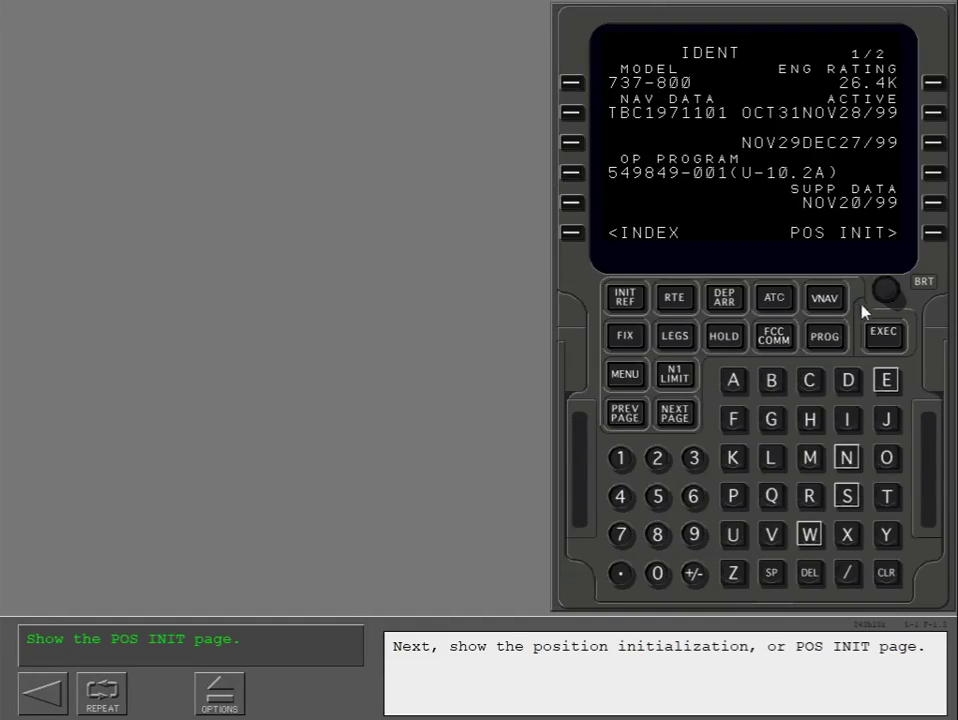
Display the POS INIT page and enter KBFI as the reference airport.
click(939, 232)
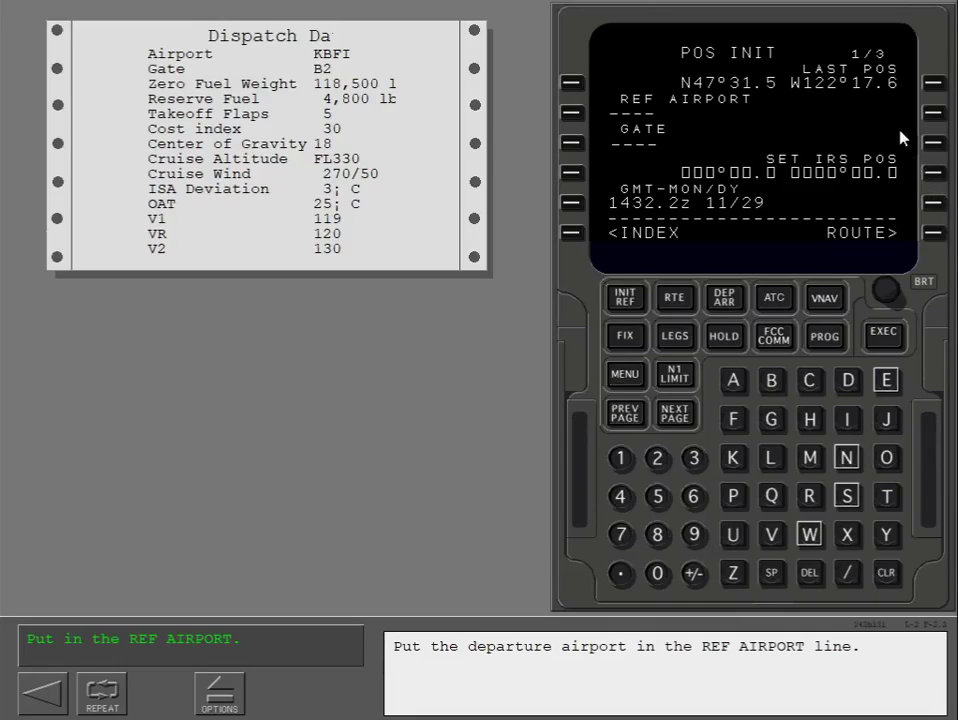
click(930, 86)
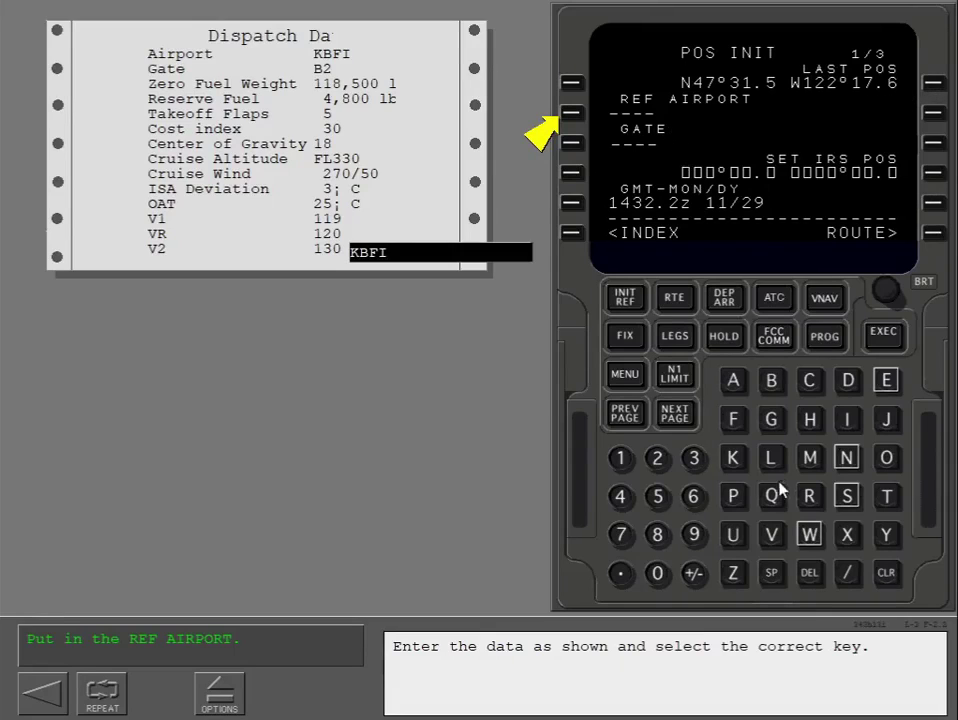
click(735, 460)
click(772, 384)
click(740, 420)
click(848, 421)
click(576, 119)
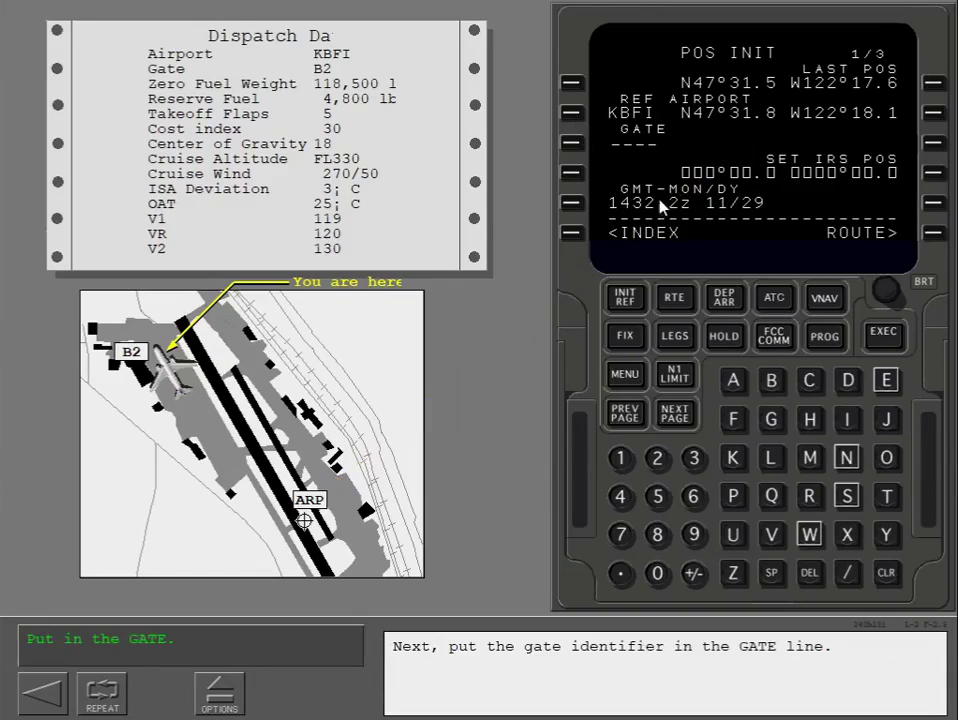
Enter B2 in the GATE line of the POS INIT page.
click(772, 390)
click(656, 459)
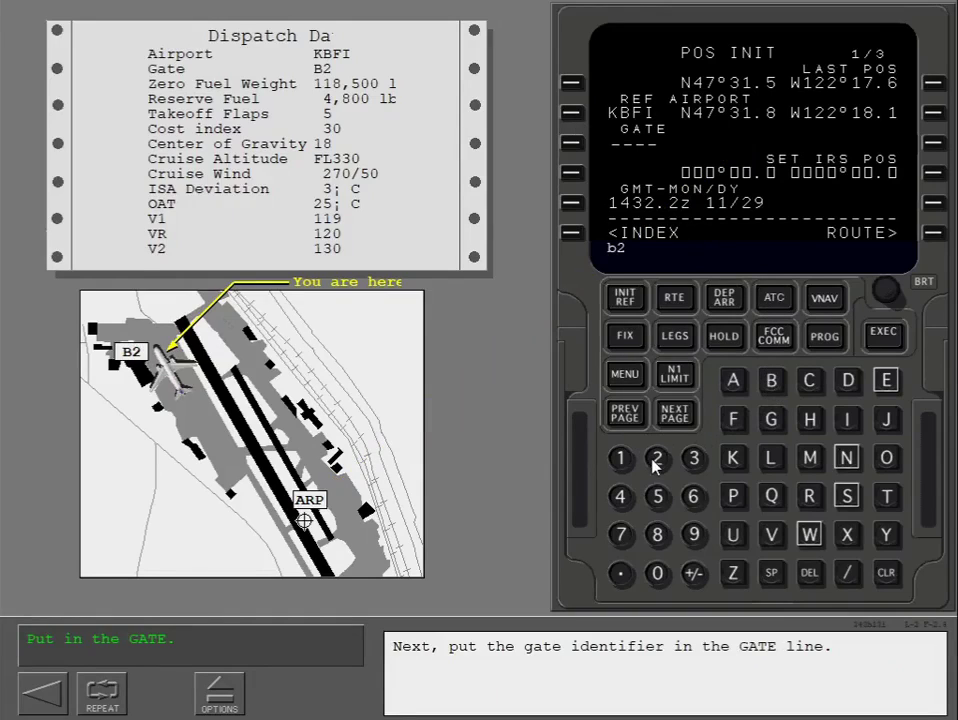
click(573, 145)
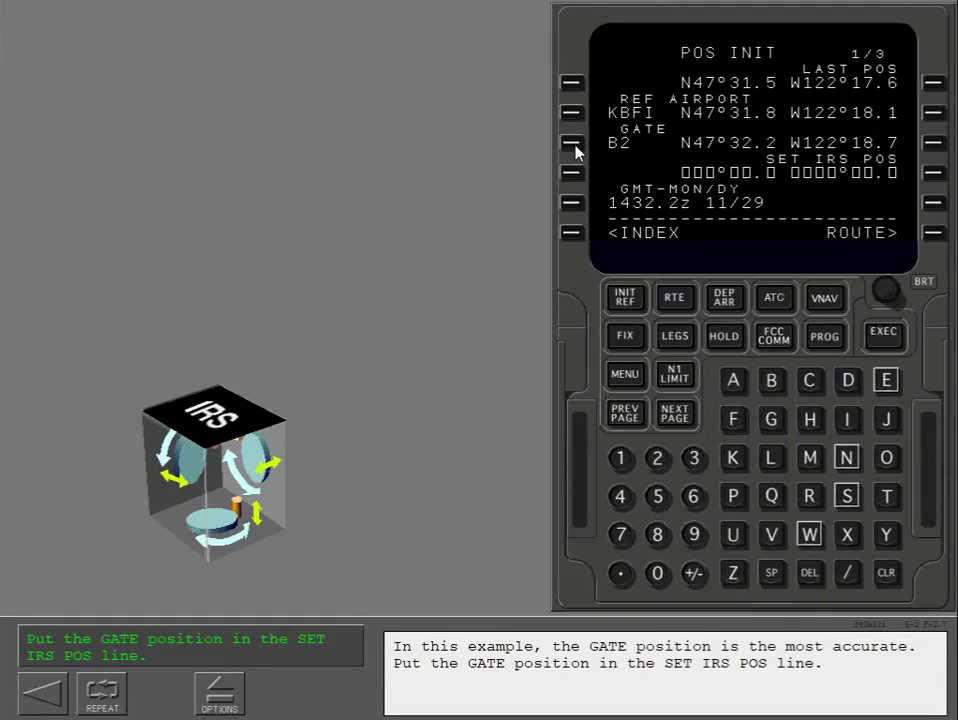
Copy the B2 gate position N47°32.2 W122°18.7 into SET IRS POS and continue.
click(936, 146)
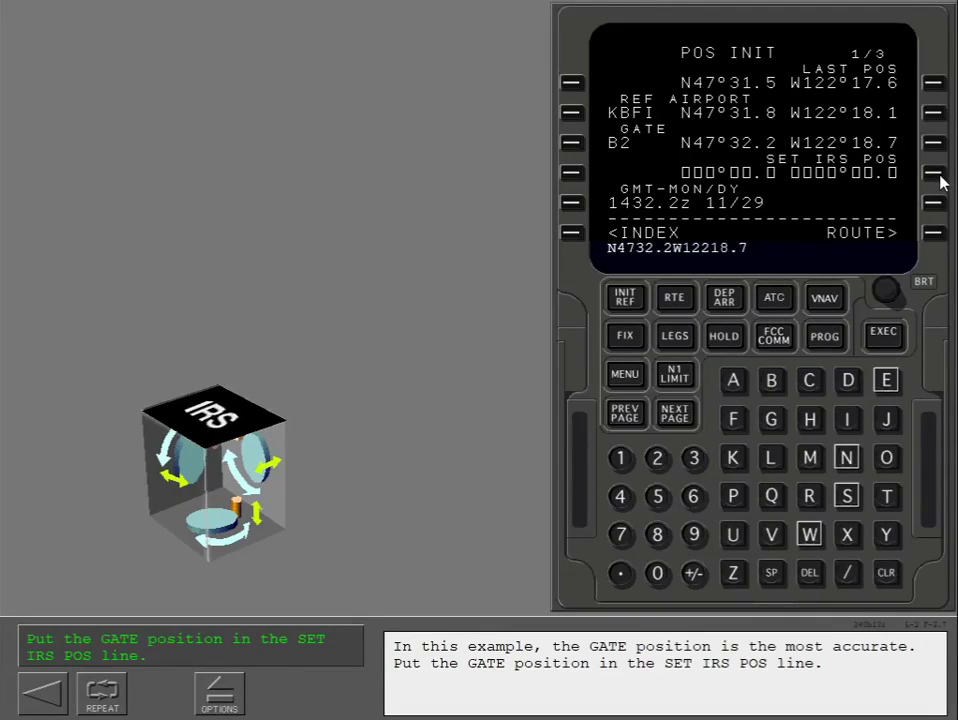
click(934, 173)
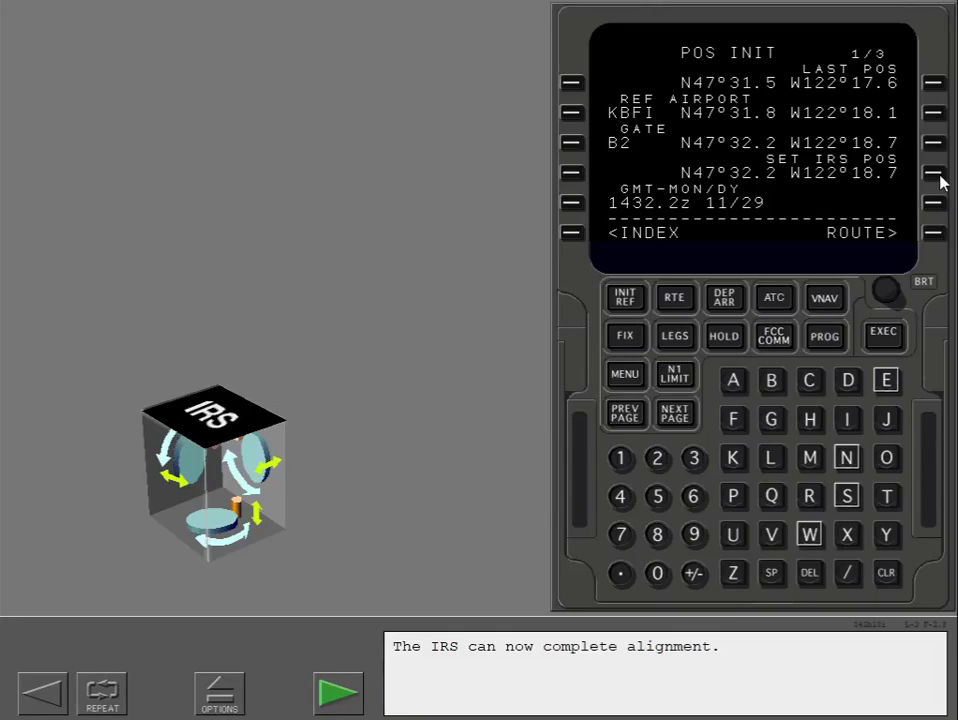
click(329, 690)
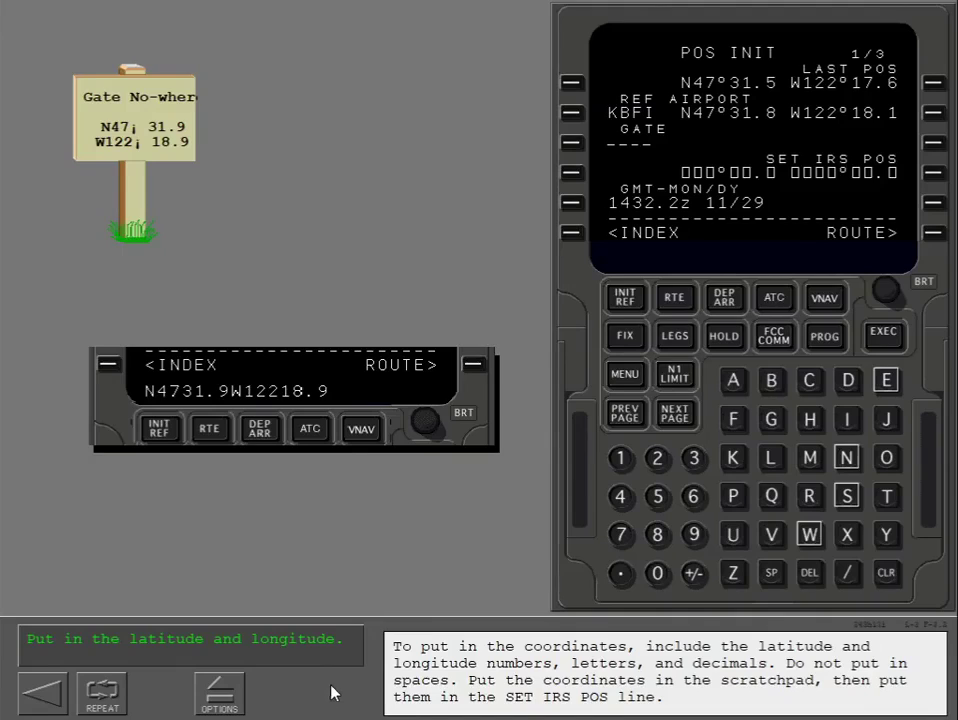
Key the latitude N4731.9 into the scratchpad.
click(848, 458)
click(619, 497)
click(620, 532)
click(693, 458)
click(620, 458)
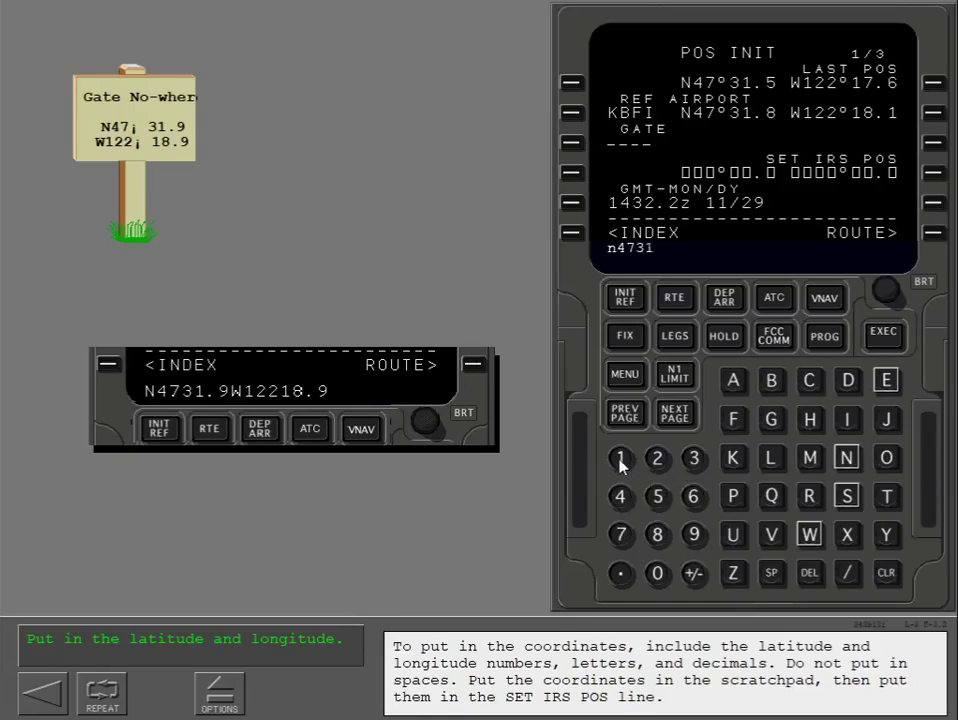
click(620, 573)
click(694, 537)
Add longitude W12218.9 and enter the coordinates into SET IRS POS.
click(810, 537)
click(626, 458)
click(657, 461)
click(656, 461)
click(622, 460)
click(656, 537)
click(622, 572)
click(694, 537)
click(934, 175)
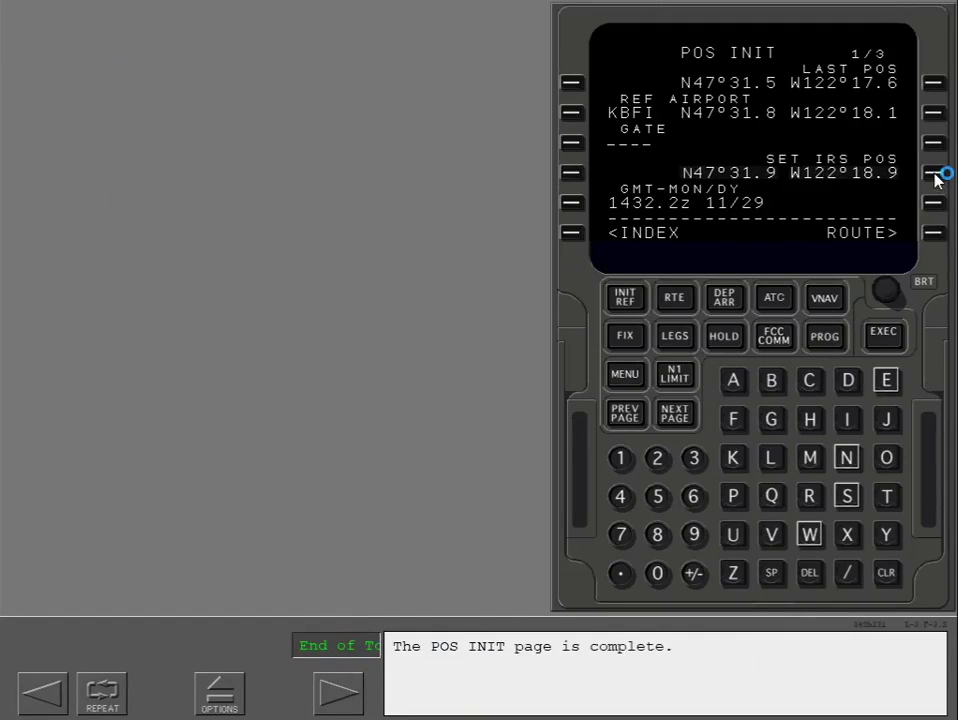
Finish POS INIT and display the active KBFI–KLAX route on the RTE page.
click(323, 690)
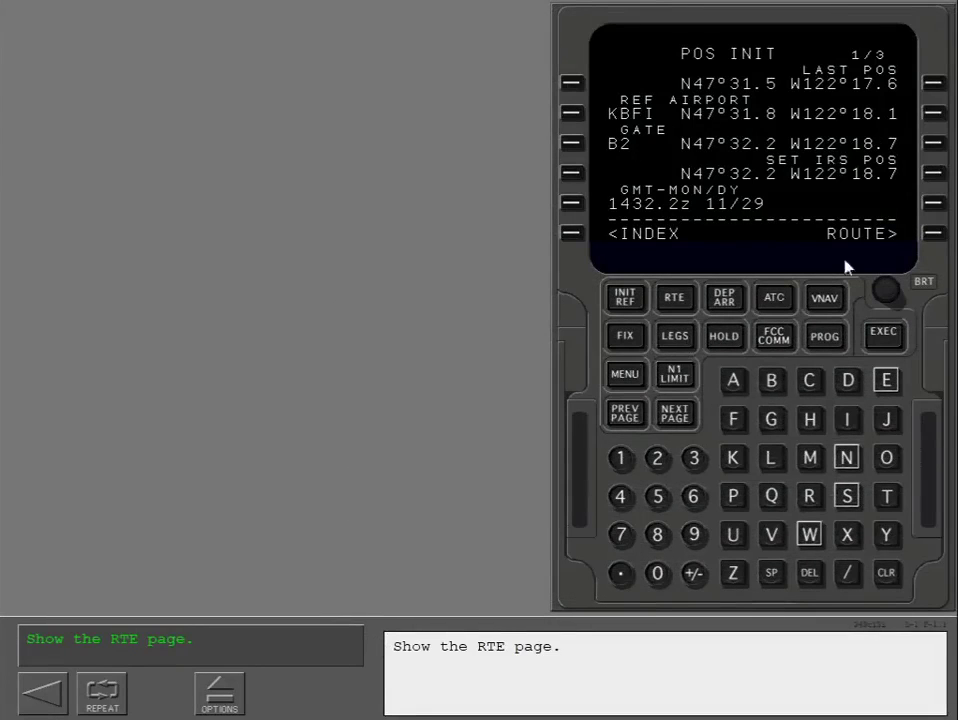
click(931, 238)
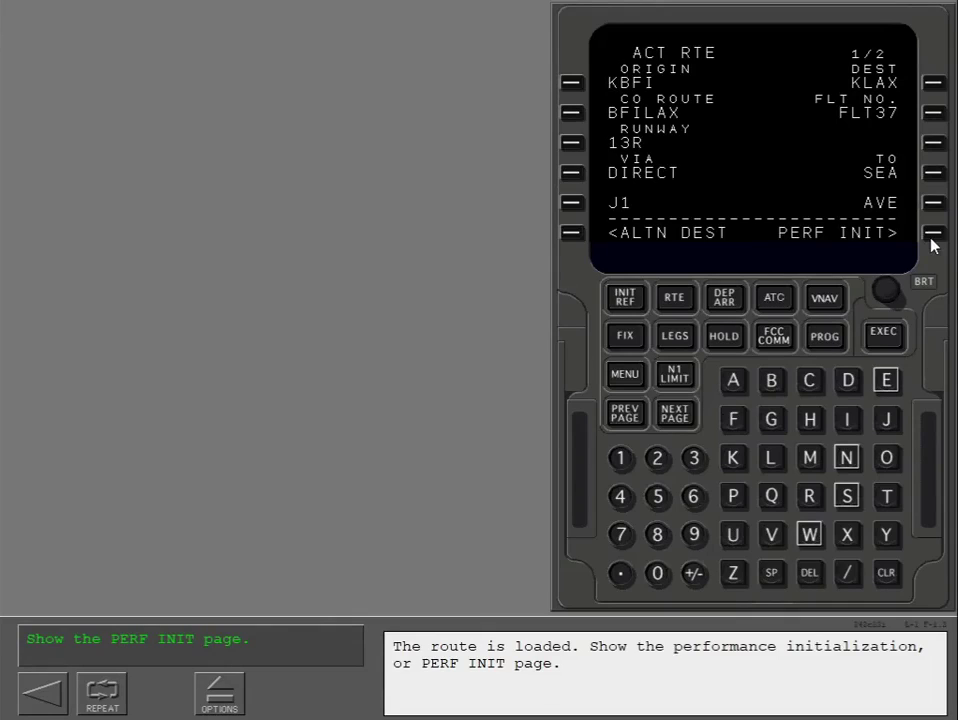
Display the PERF INIT page with the dispatch sheet listing ZFW 118,500 lb.
click(932, 233)
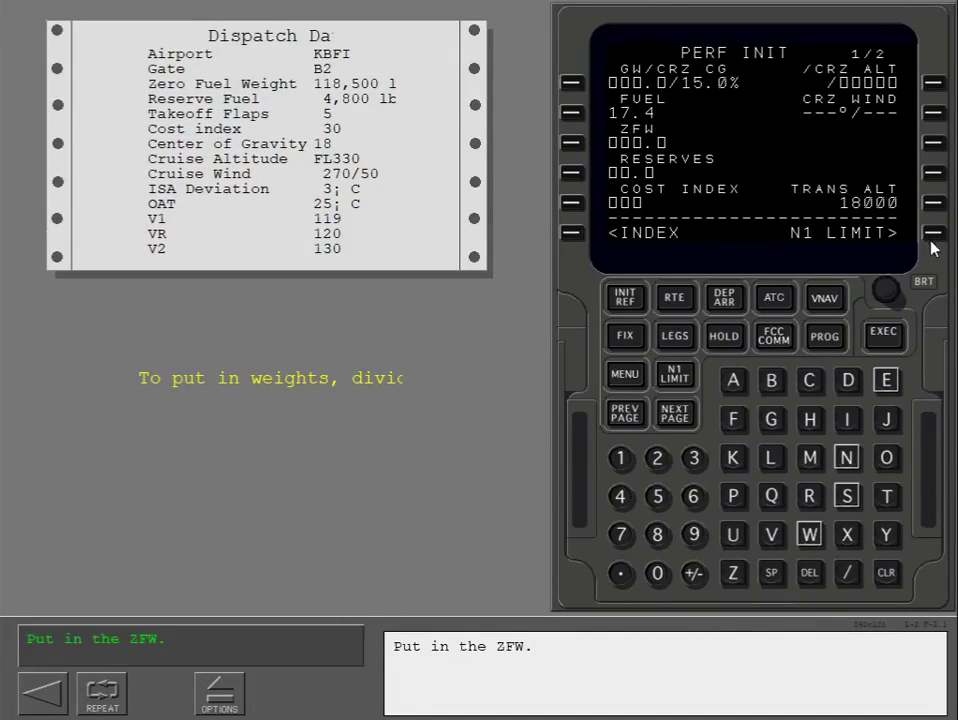
Enter 118.5 as the zero fuel weight on PERF INIT.
click(620, 460)
click(620, 460)
click(655, 537)
click(626, 572)
click(657, 497)
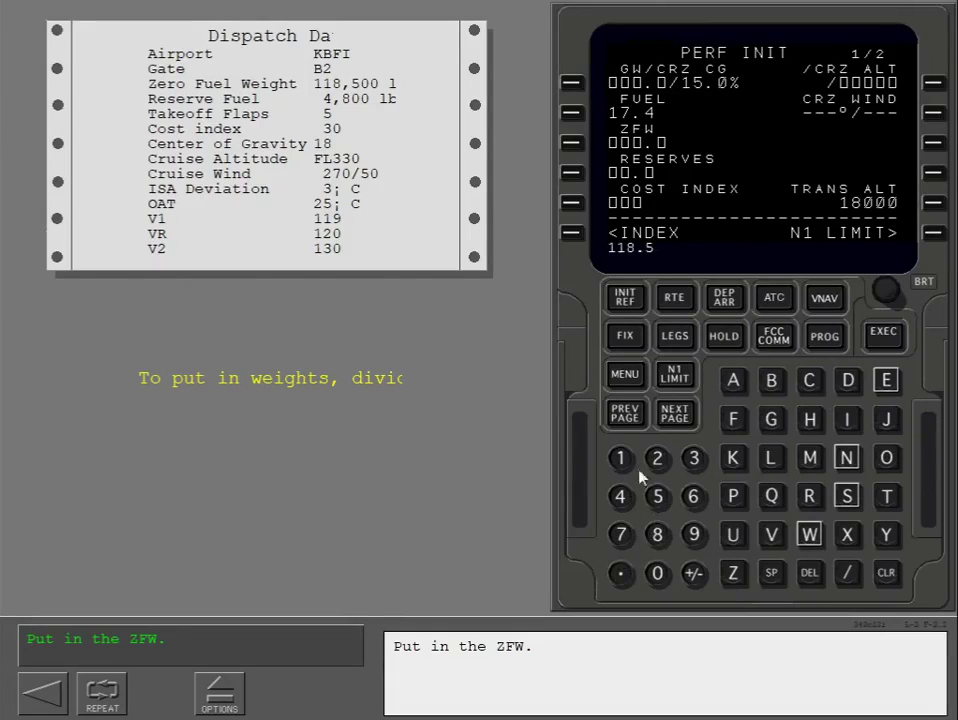
click(572, 144)
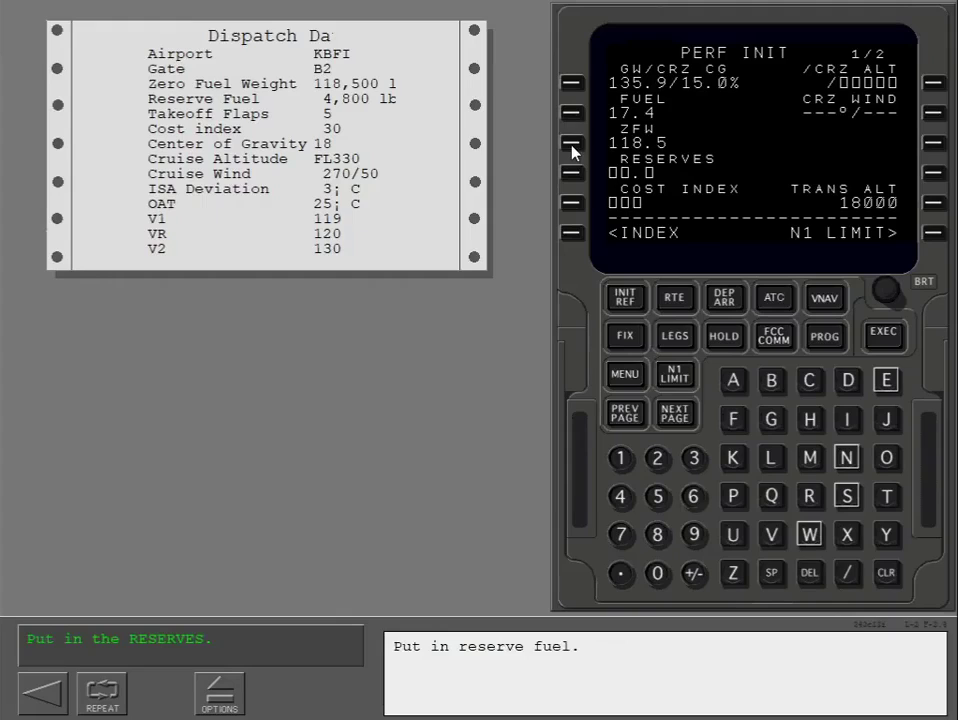
Set reserves to 4.8 and cost index to 30.
click(620, 496)
click(621, 572)
click(657, 534)
click(570, 175)
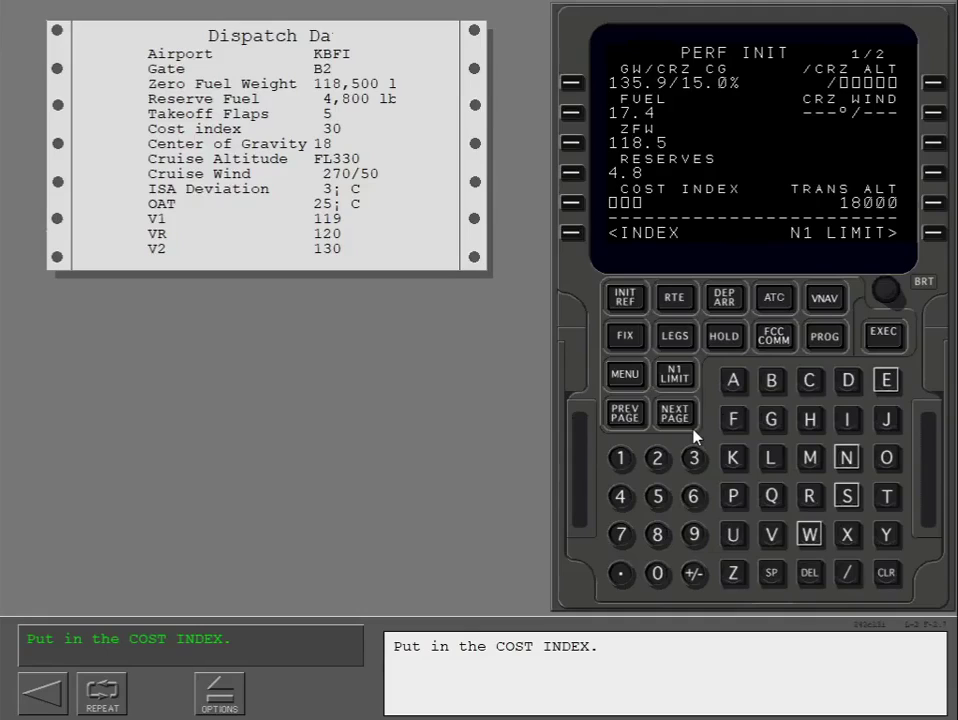
click(693, 457)
click(657, 573)
click(571, 204)
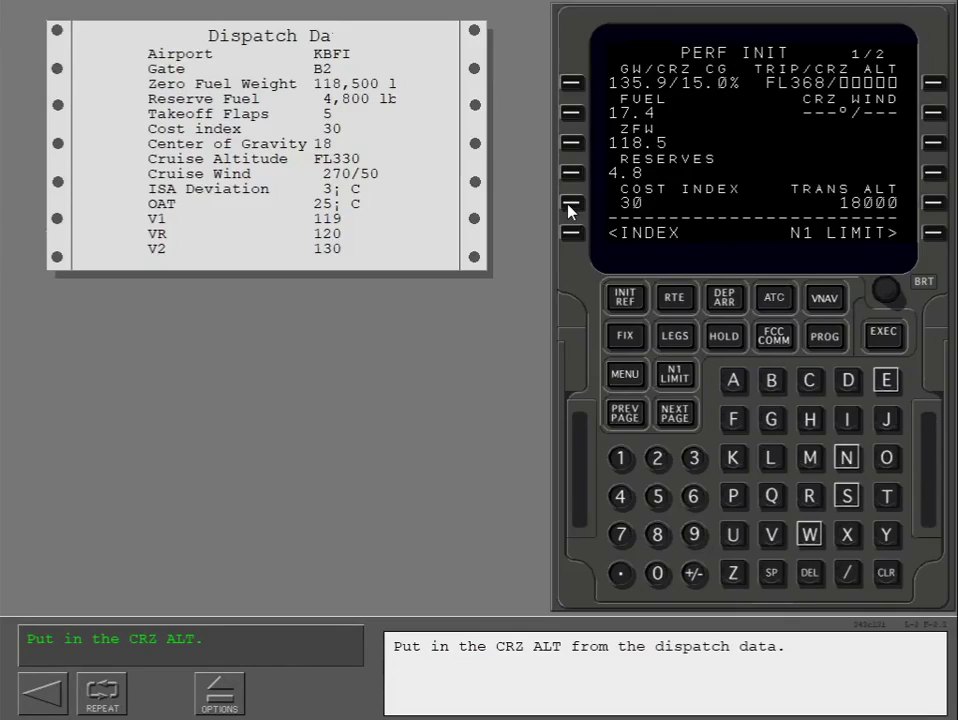
Key 330 and load it into the CRZ ALT line as FL330.
click(693, 458)
click(693, 458)
click(657, 573)
click(934, 84)
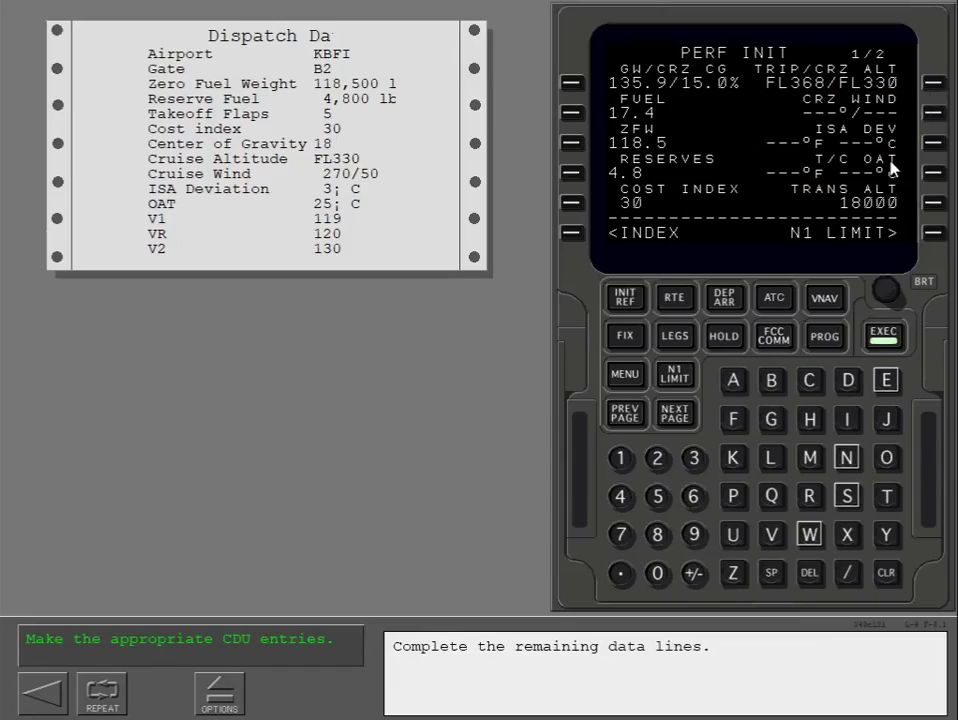
Enter a cruise wind of 270/50 on PERF INIT.
click(659, 456)
click(621, 534)
click(657, 573)
click(847, 573)
click(658, 497)
click(934, 115)
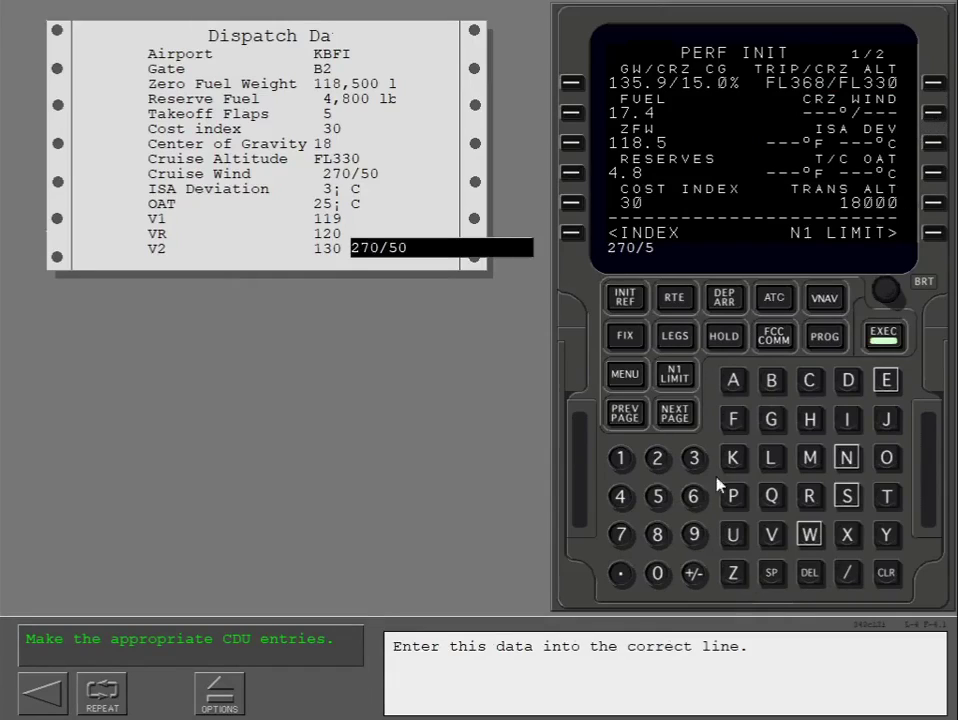
click(660, 574)
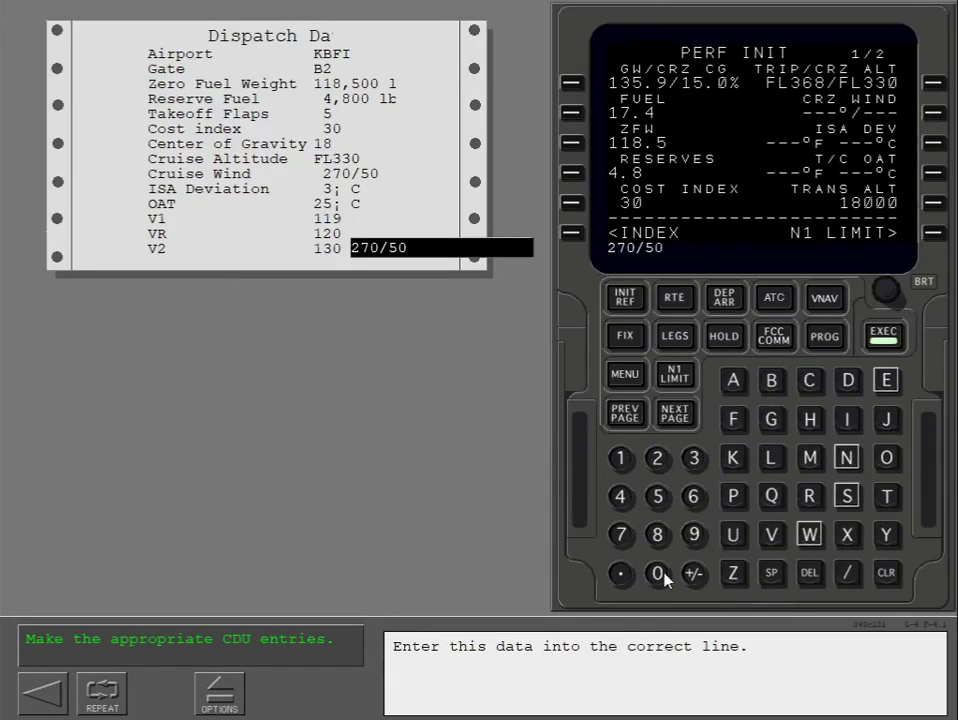
click(936, 115)
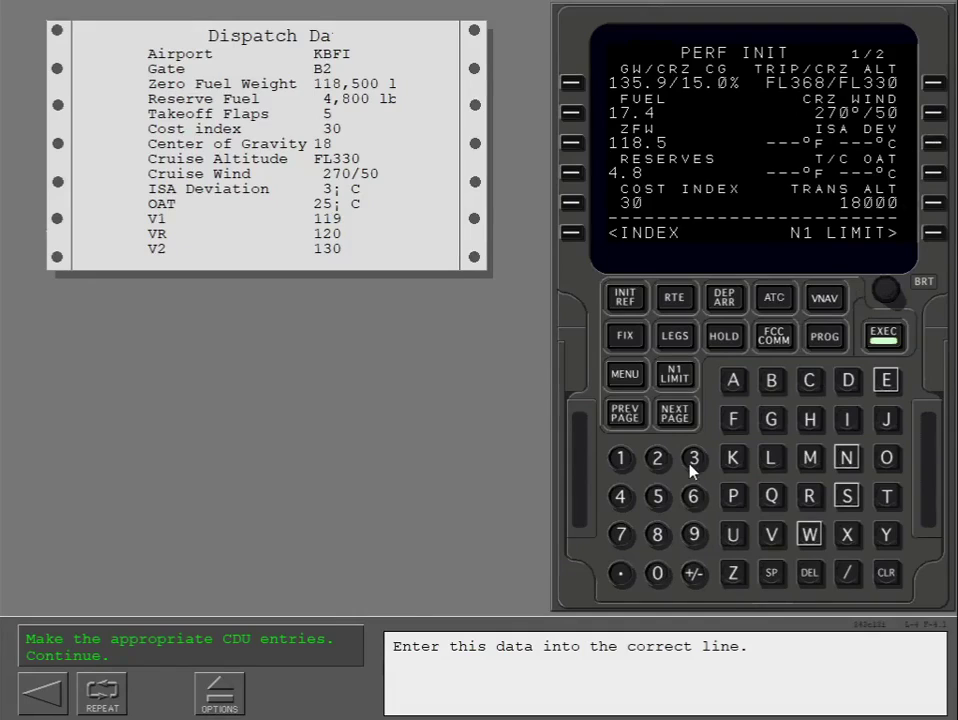
Clear the mistaken 25, enter ISA deviation 3, and execute PERF INIT.
click(657, 458)
click(657, 496)
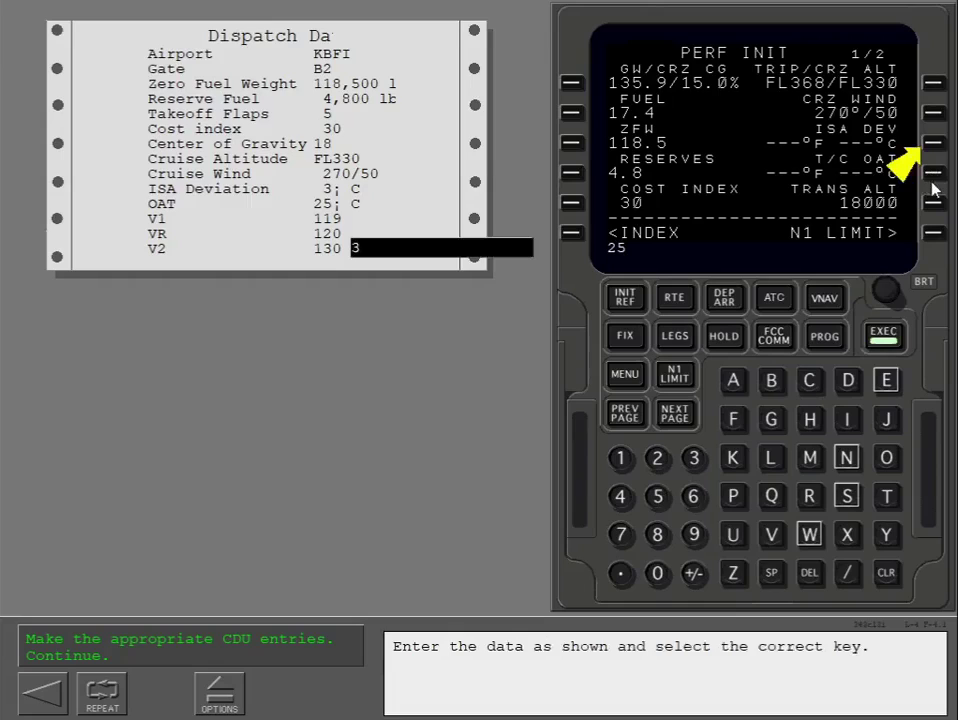
click(891, 579)
click(891, 579)
click(693, 457)
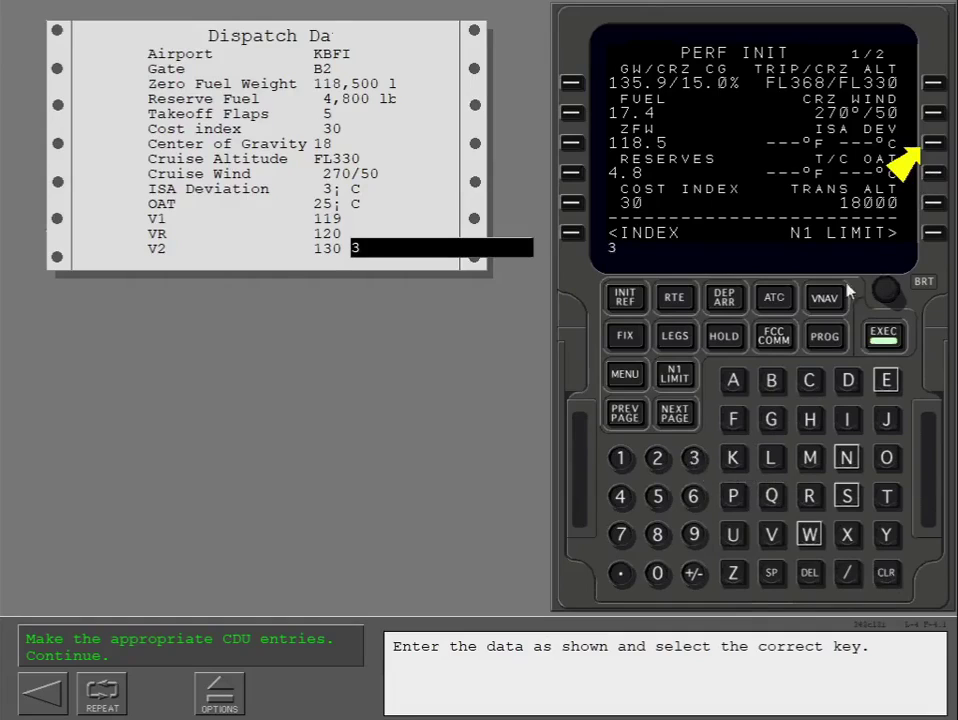
click(933, 143)
click(882, 335)
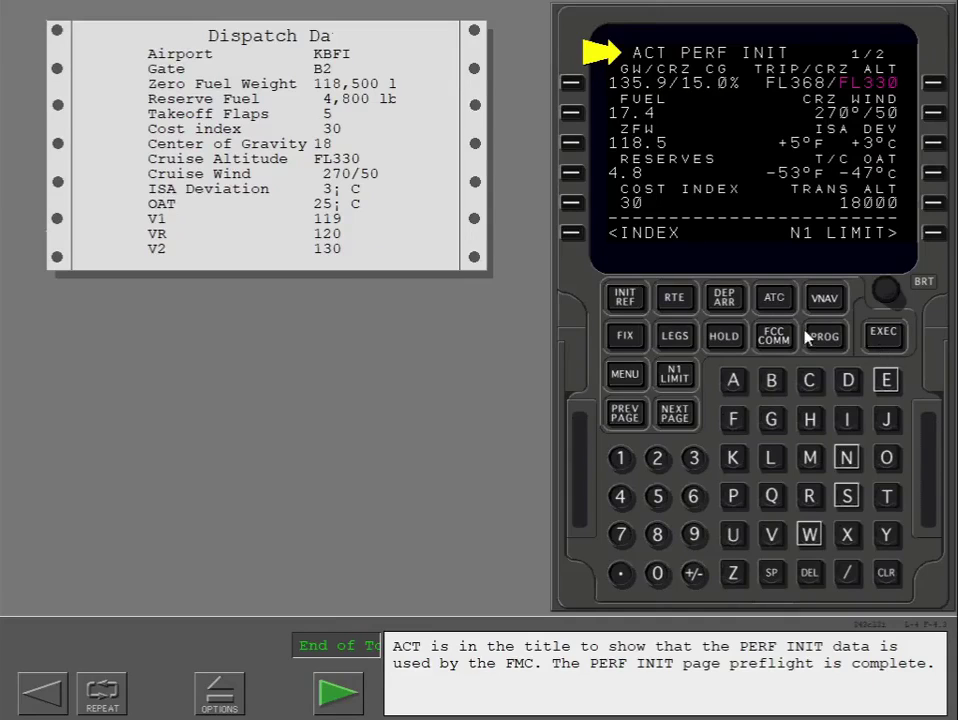
Finish PERF INIT, choose the Takeoff and Climb Thrust topic, and show TAKEOFF REF page 1/2.
click(328, 706)
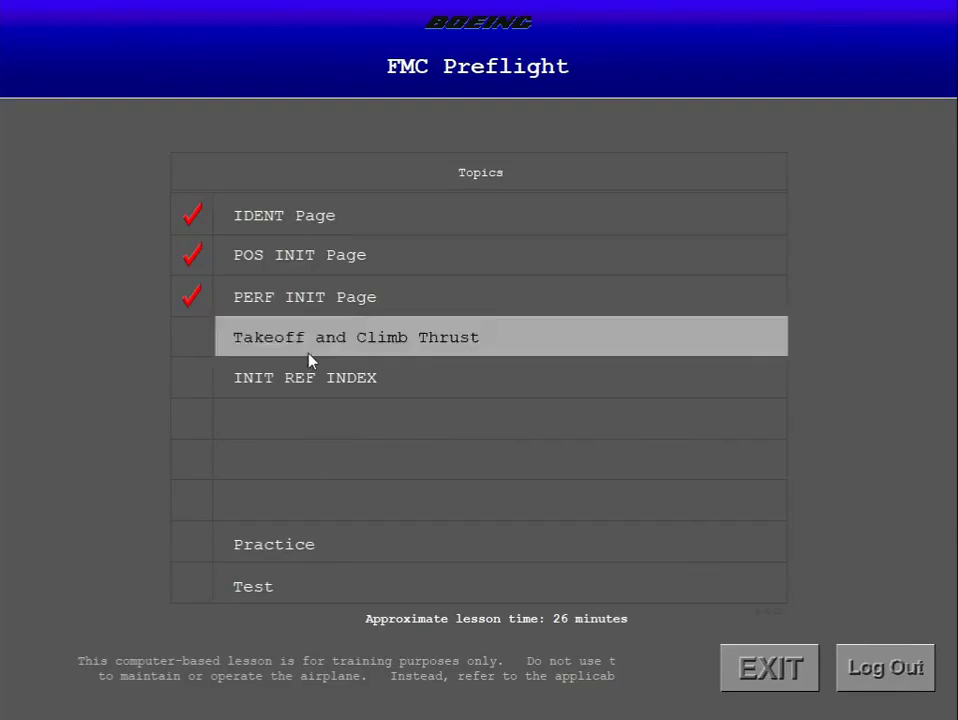
click(308, 354)
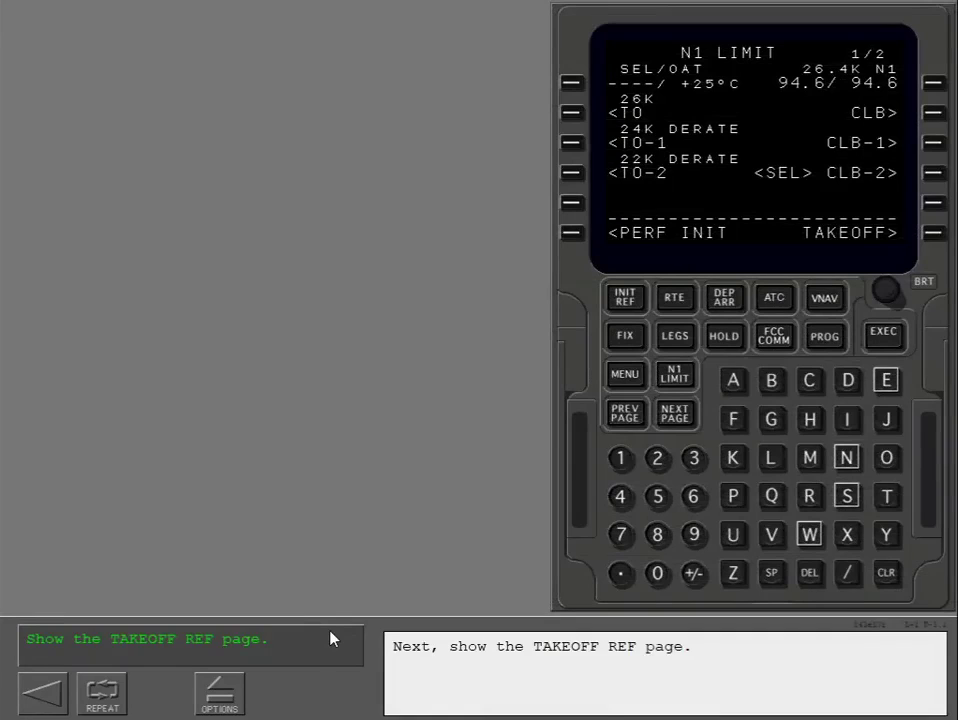
click(933, 233)
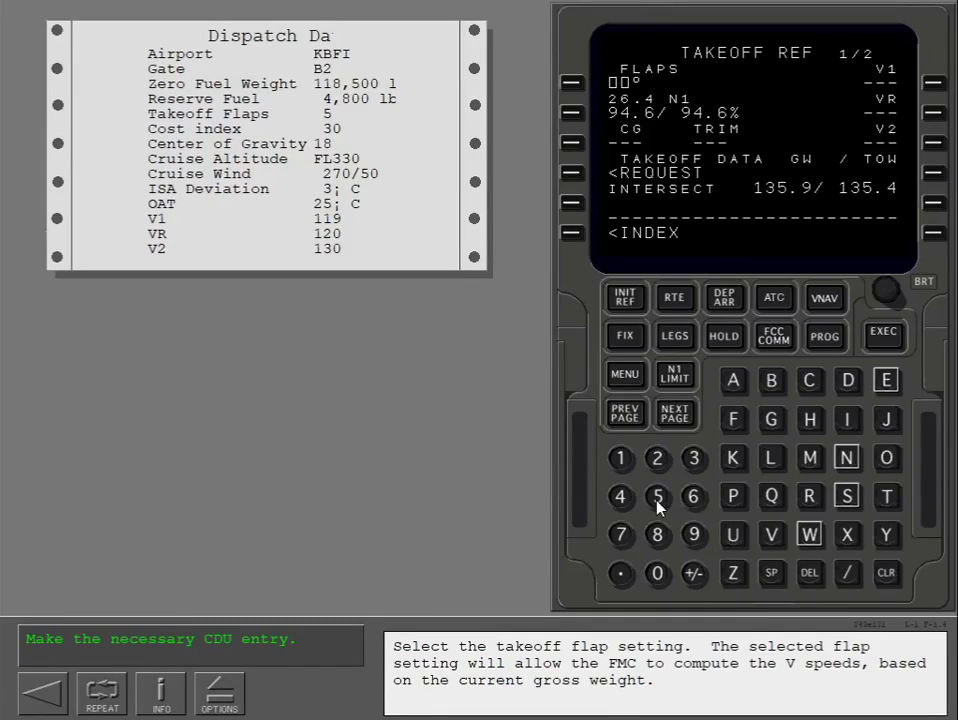
Set takeoff flaps to 5° and, after clearing a wrong entry, CG to 18.0%.
click(658, 497)
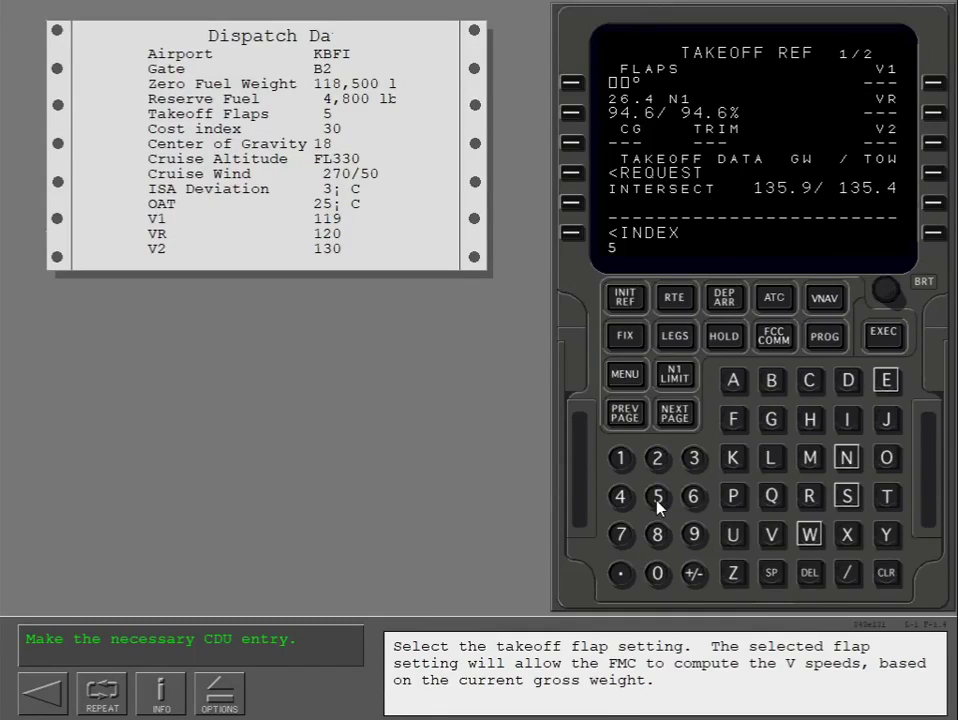
click(571, 83)
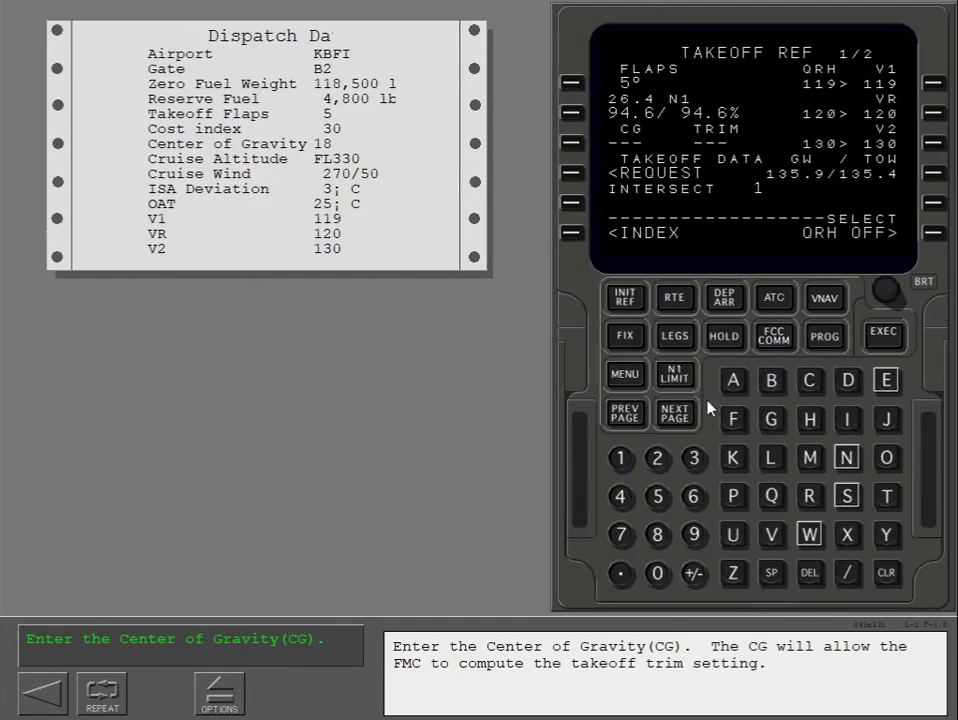
click(656, 497)
click(567, 143)
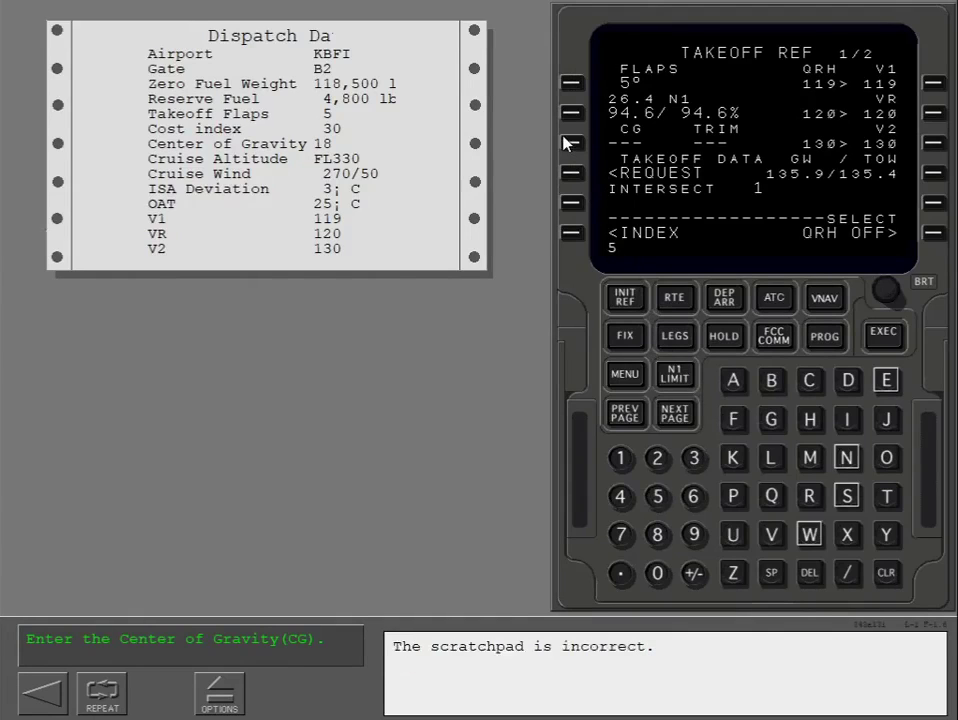
click(887, 574)
click(619, 459)
click(657, 535)
click(572, 144)
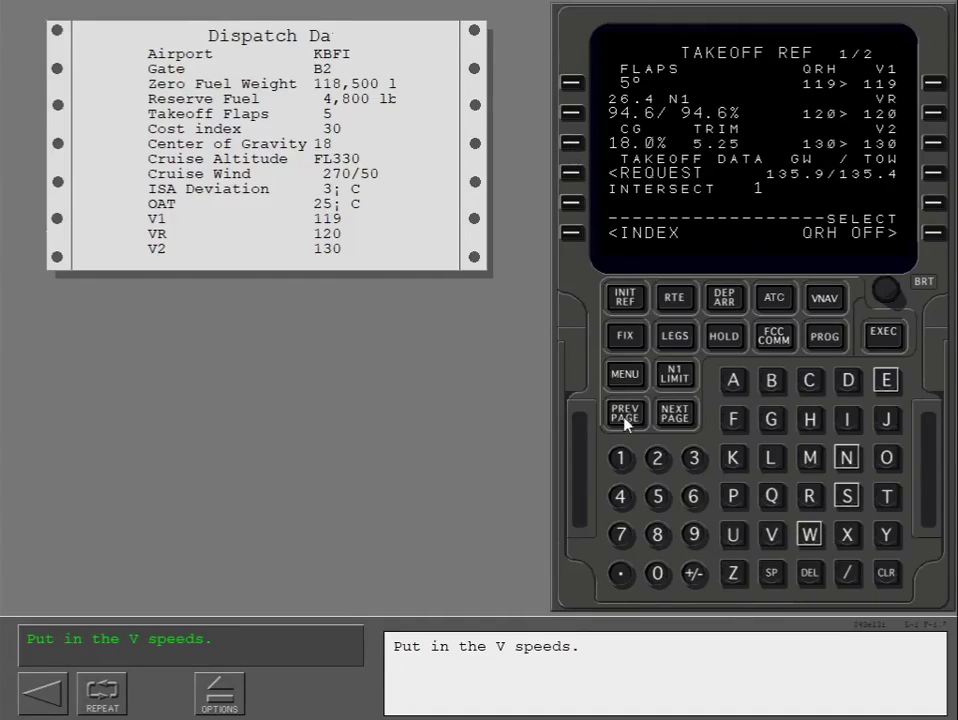
Set V1 119, VR 120 and V2 130, then advance the lesson.
click(620, 458)
click(620, 458)
click(693, 534)
click(931, 86)
click(621, 459)
click(657, 459)
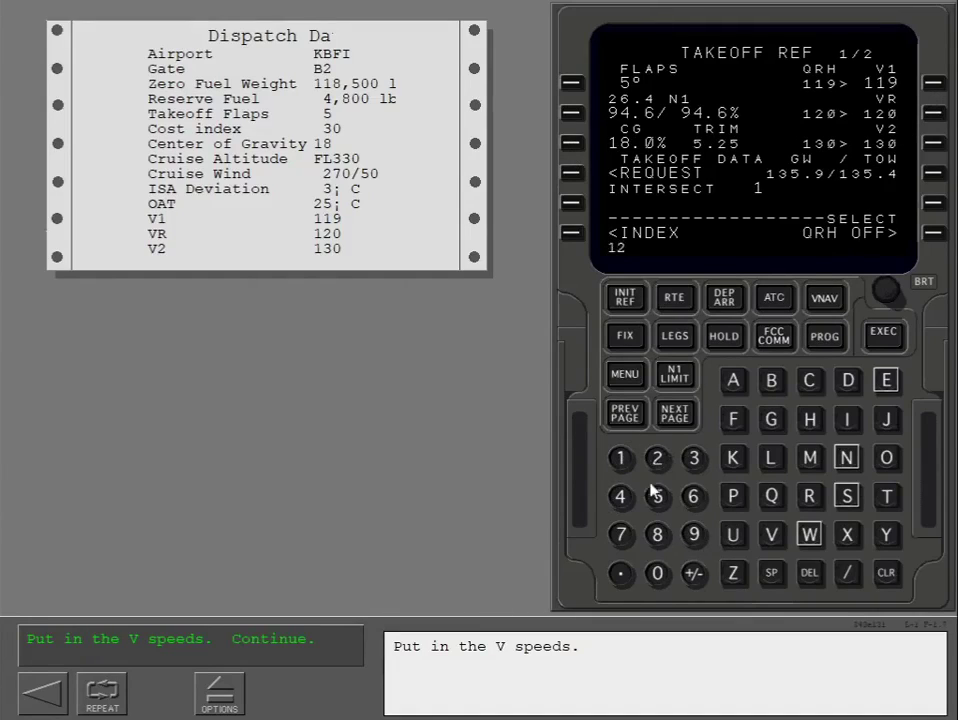
click(657, 573)
click(931, 113)
click(620, 458)
click(693, 458)
click(657, 573)
click(932, 143)
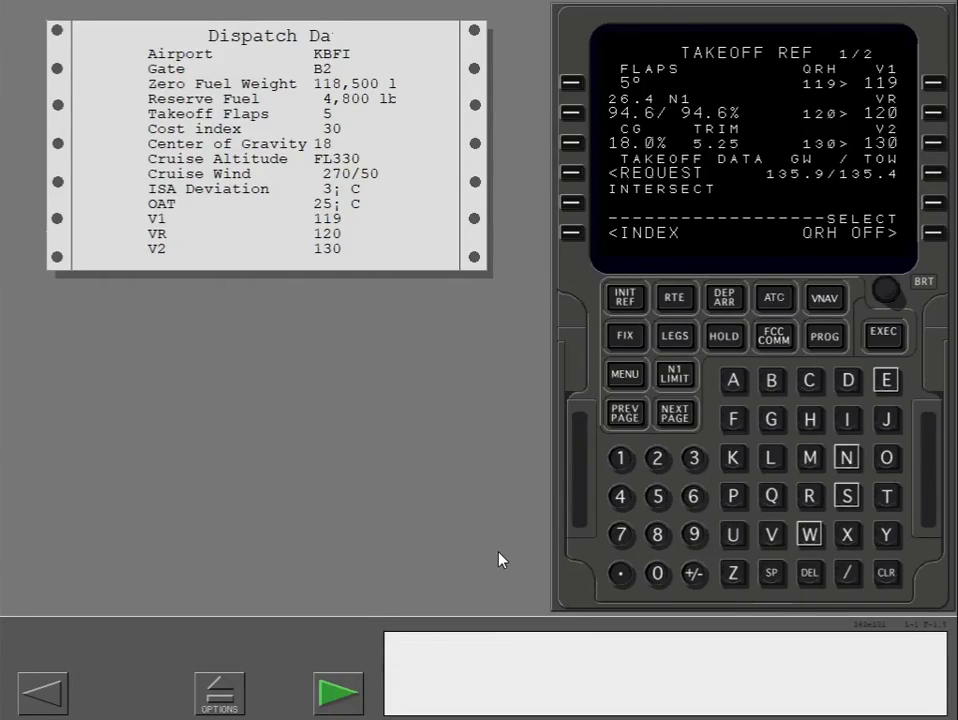
click(342, 694)
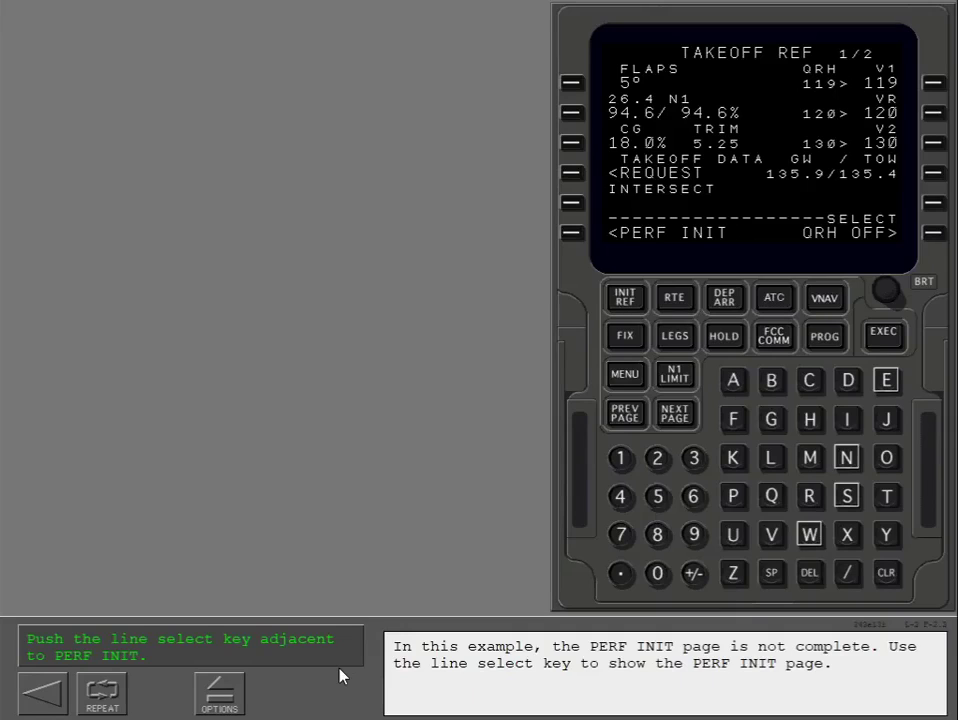
Show PERF INIT and execute it so the page reads ACT PERF INIT.
click(569, 234)
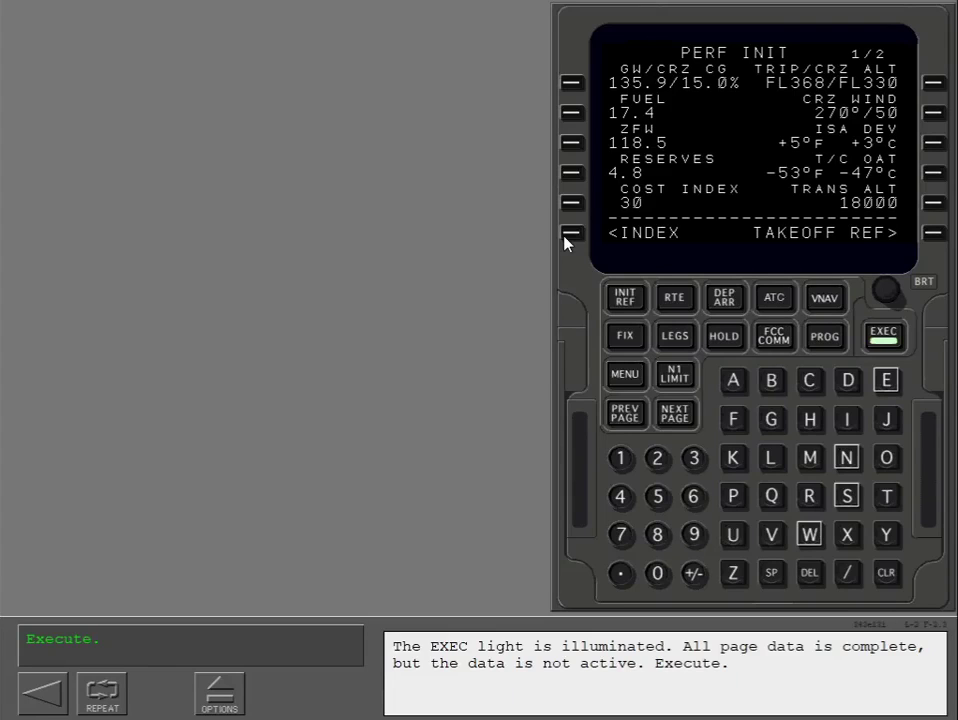
click(895, 340)
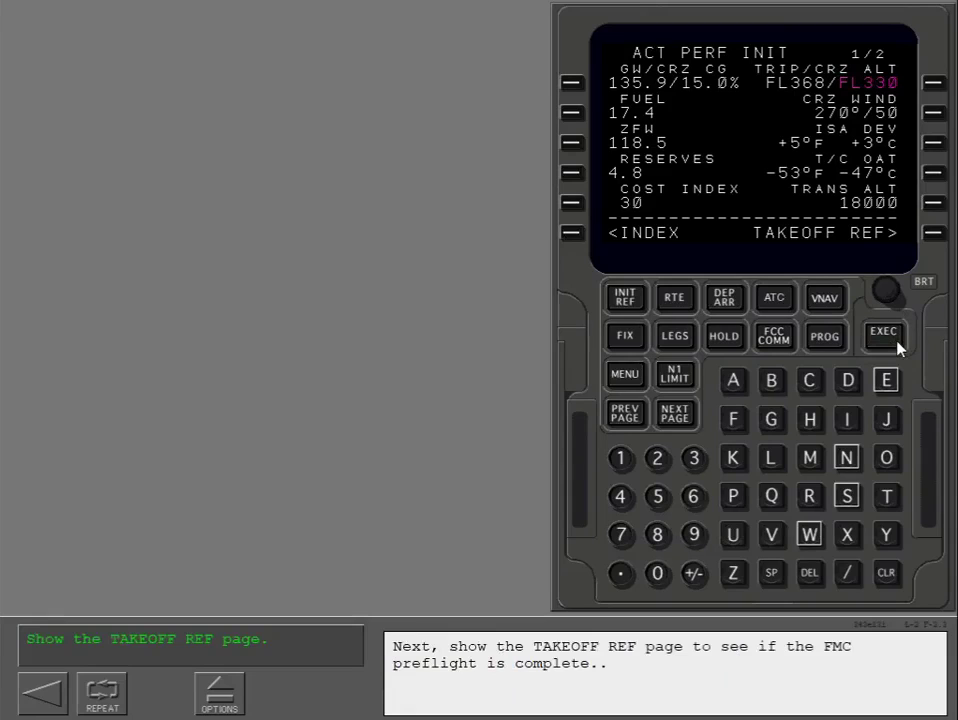
Return to TAKEOFF REF page 1/2 and resume the lesson at the next topic.
click(941, 231)
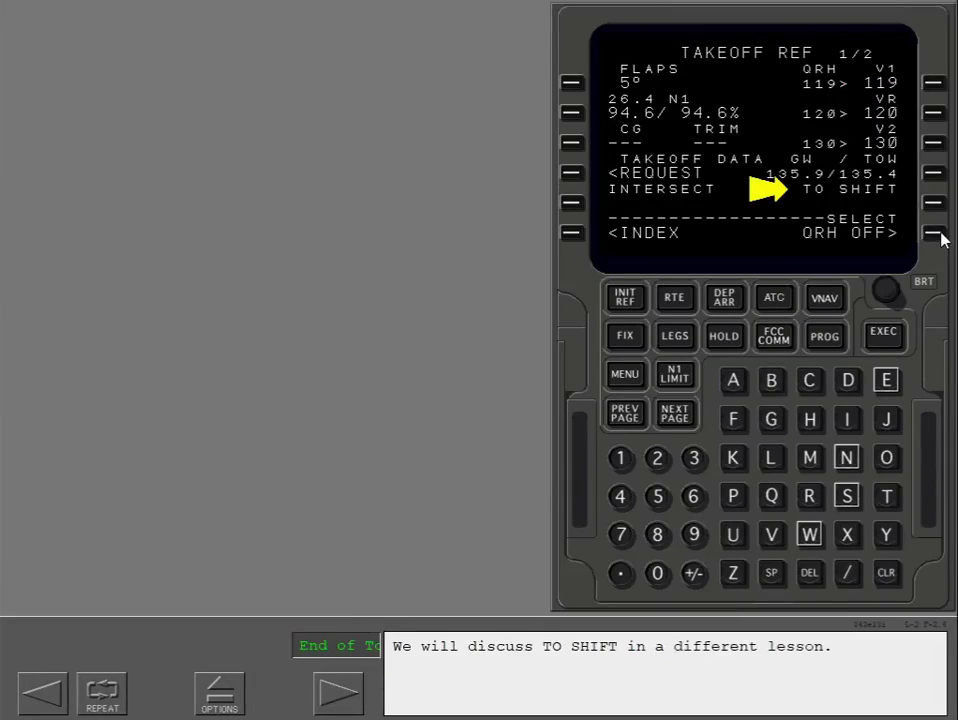
click(338, 692)
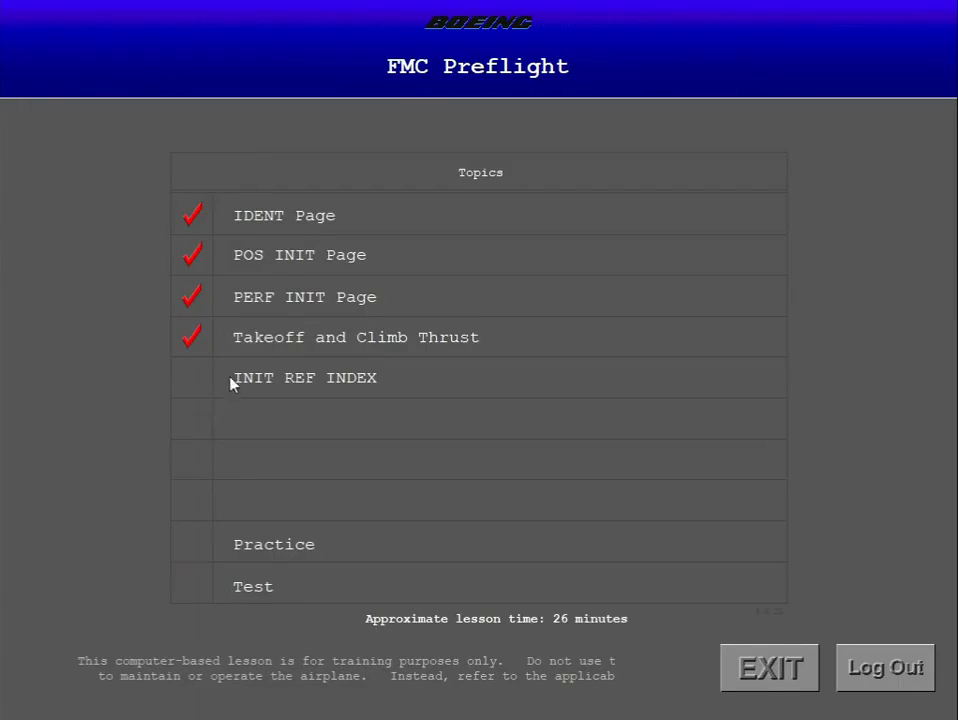
click(236, 384)
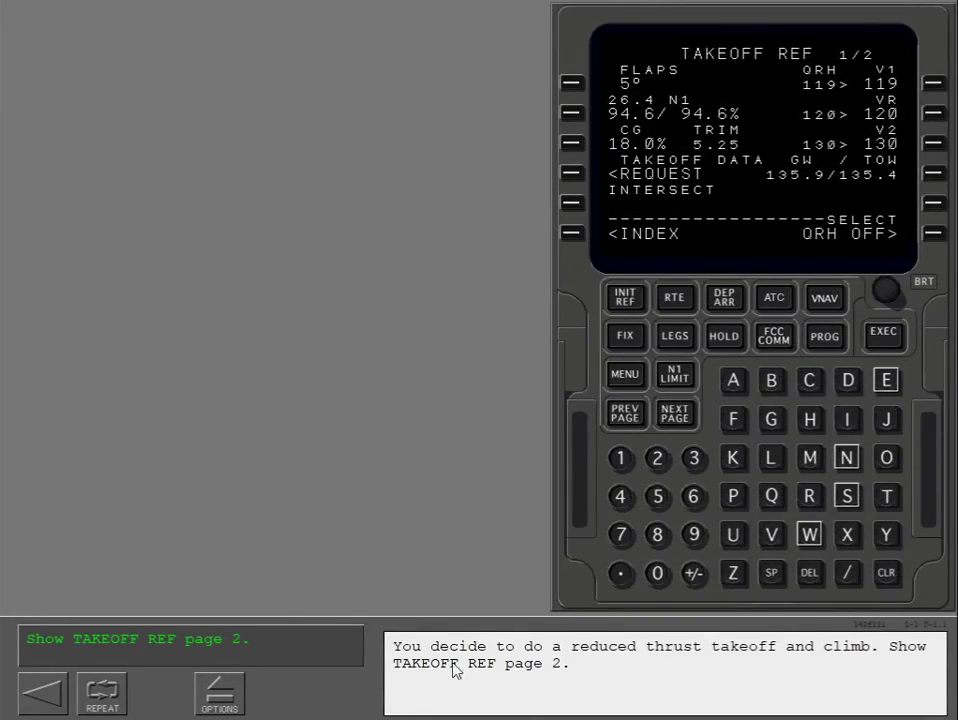
Show TAKEOFF REF page 2/2 with OAT +15°C and move past the runway analysis explanation.
click(680, 423)
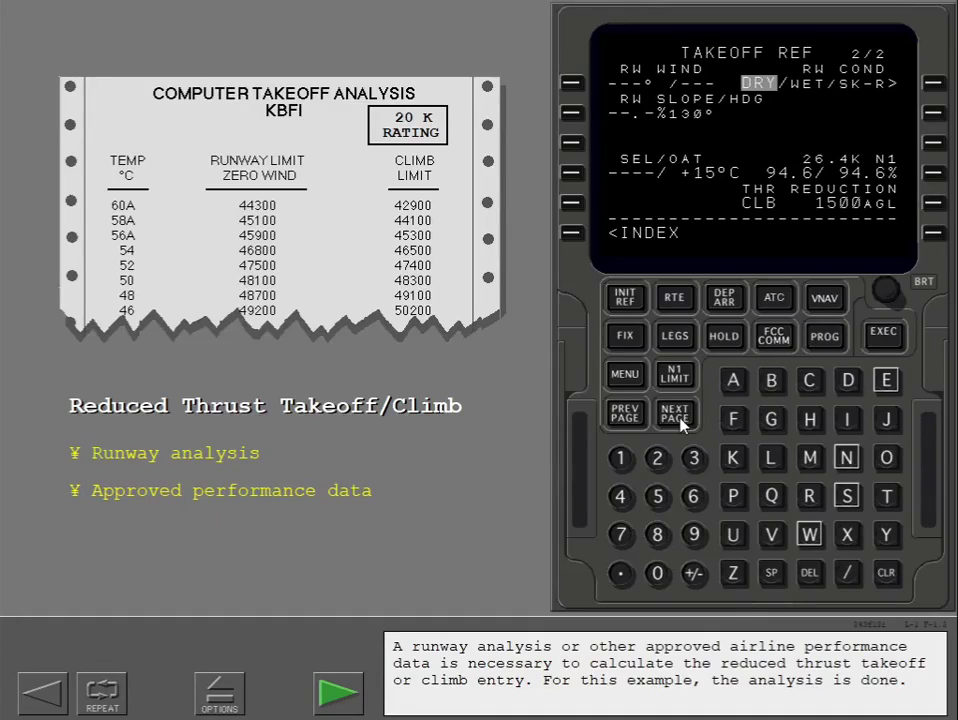
click(331, 708)
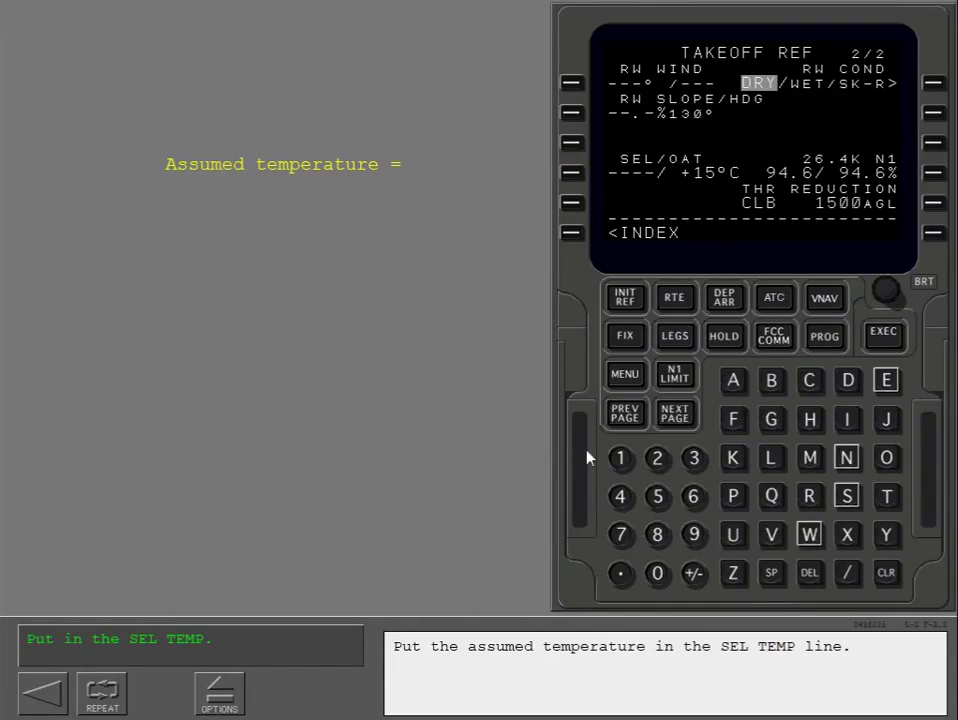
Clear the mistaken 50 and enter a 35°C assumed temperature, giving reduced N1 90.8%.
click(650, 503)
click(657, 573)
click(571, 174)
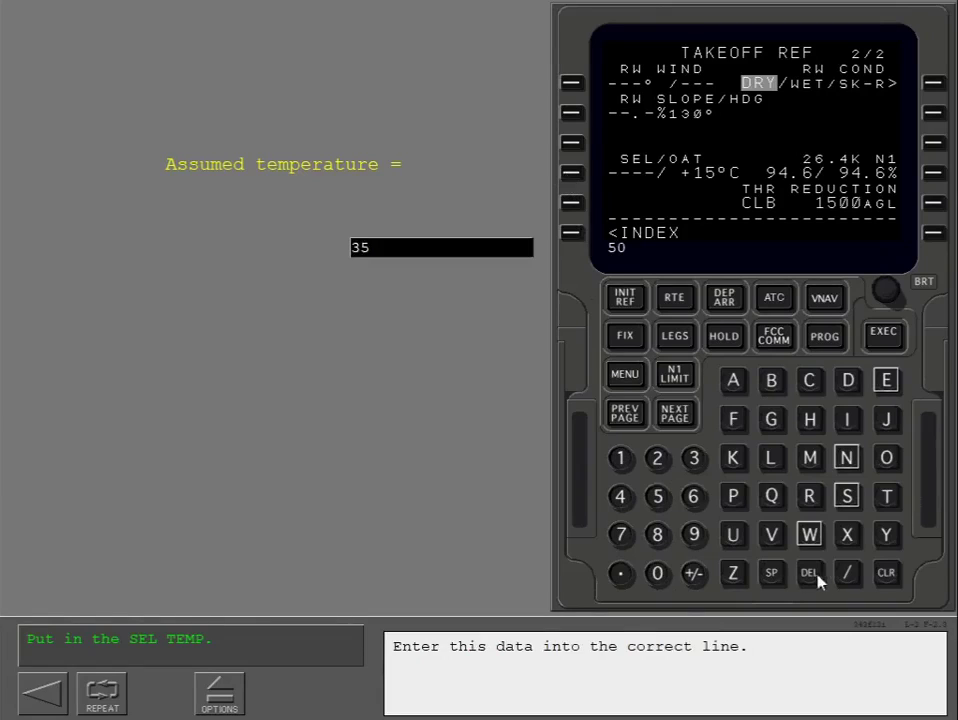
click(886, 576)
click(692, 462)
click(656, 492)
click(567, 175)
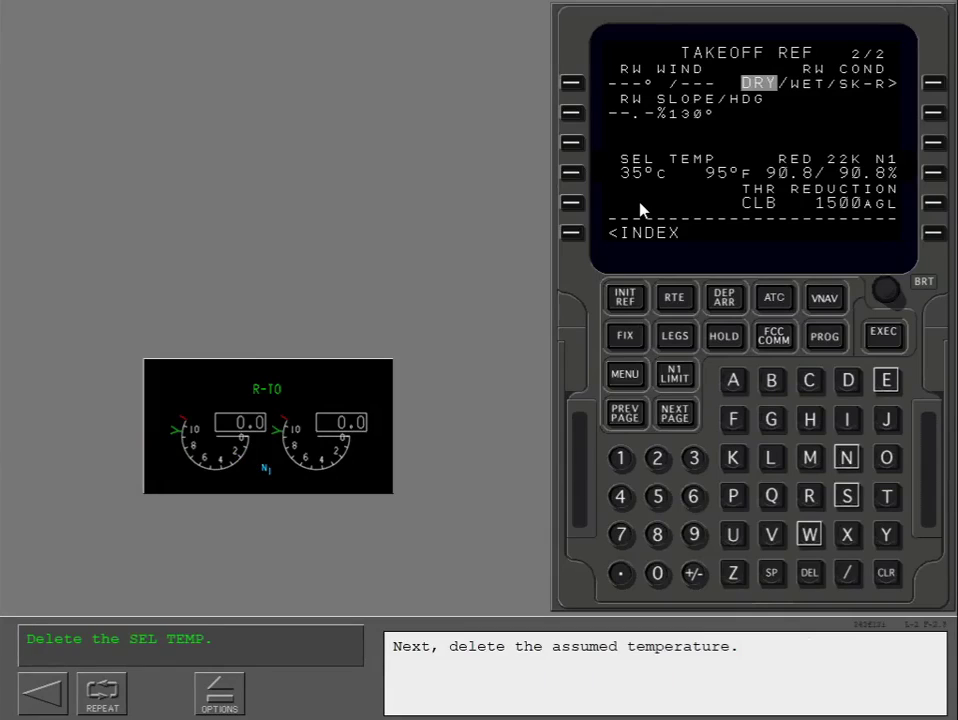
Delete the SEL TEMP entry to restore full-rated N1 of 94.6%.
click(809, 573)
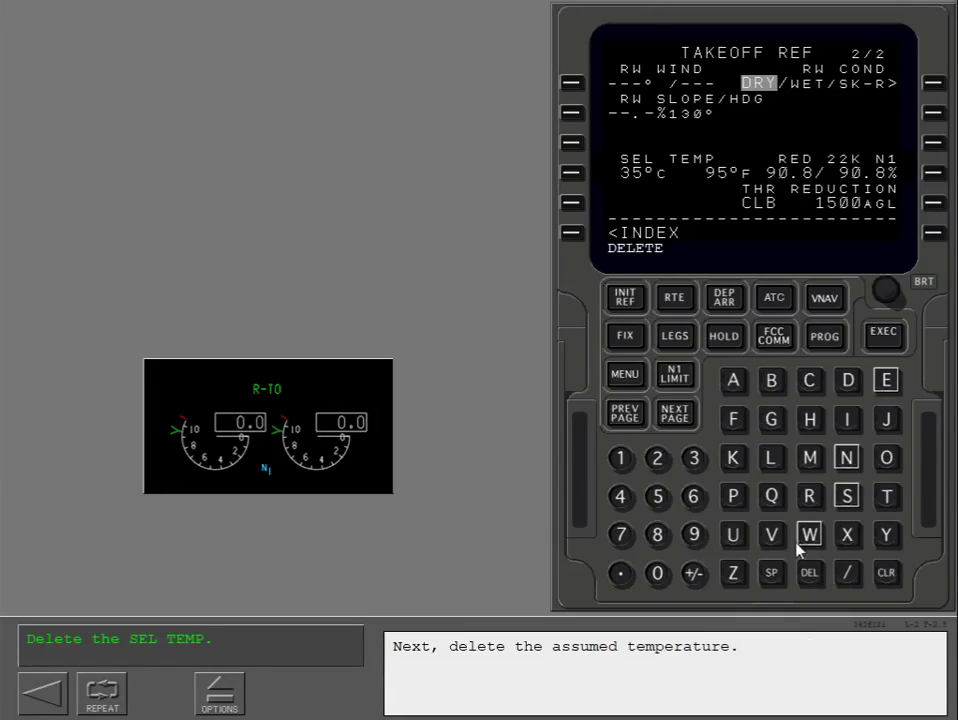
click(577, 175)
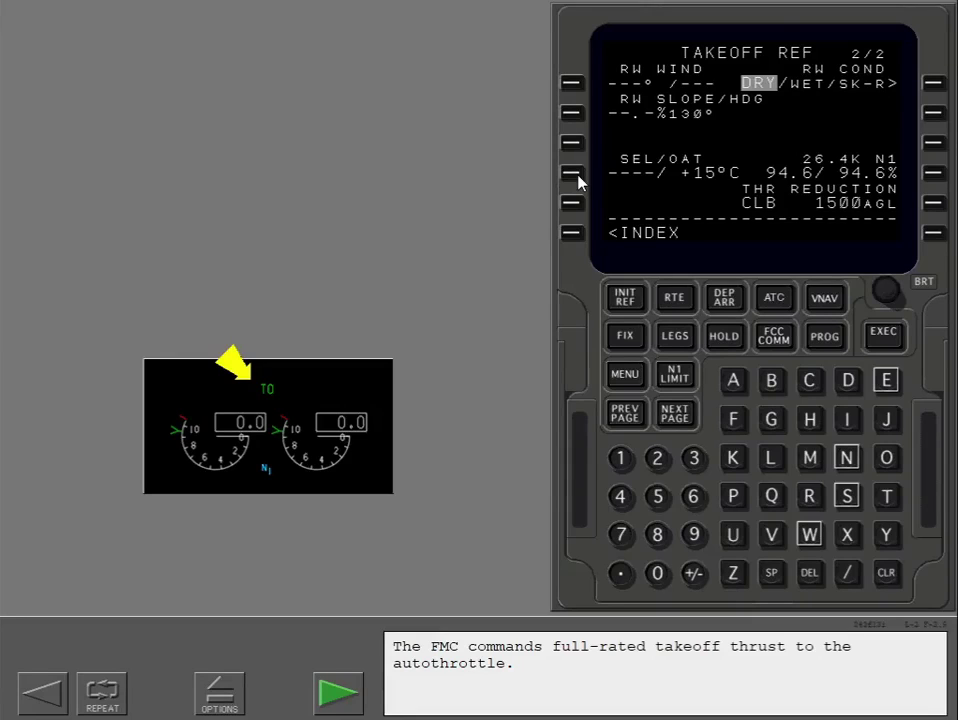
Finish the last thrust reduction slides and return to the topics menu.
click(325, 695)
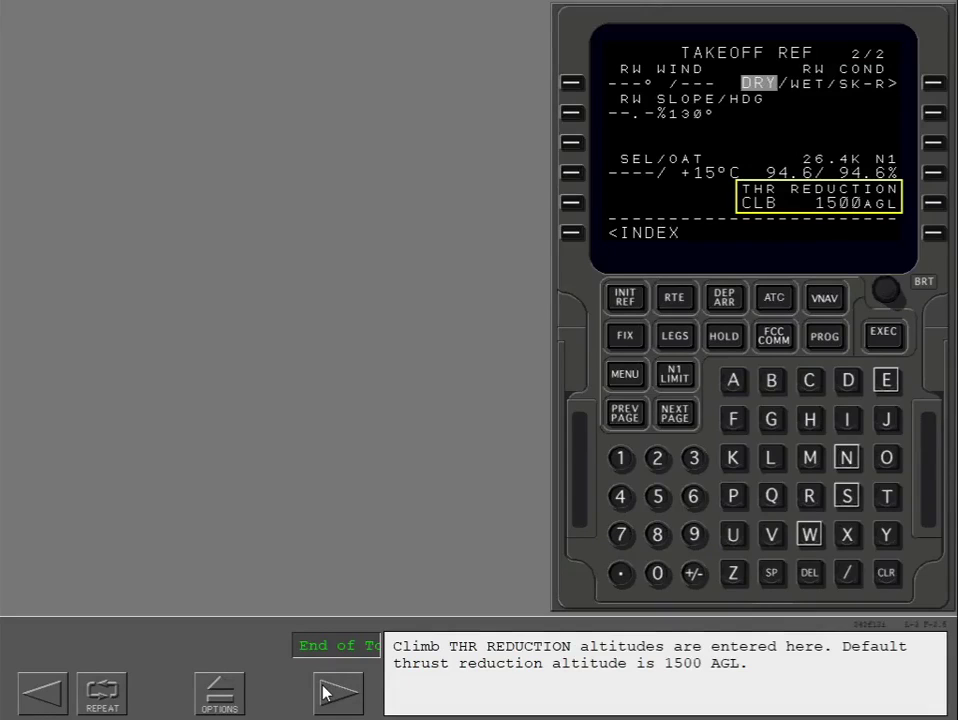
click(338, 694)
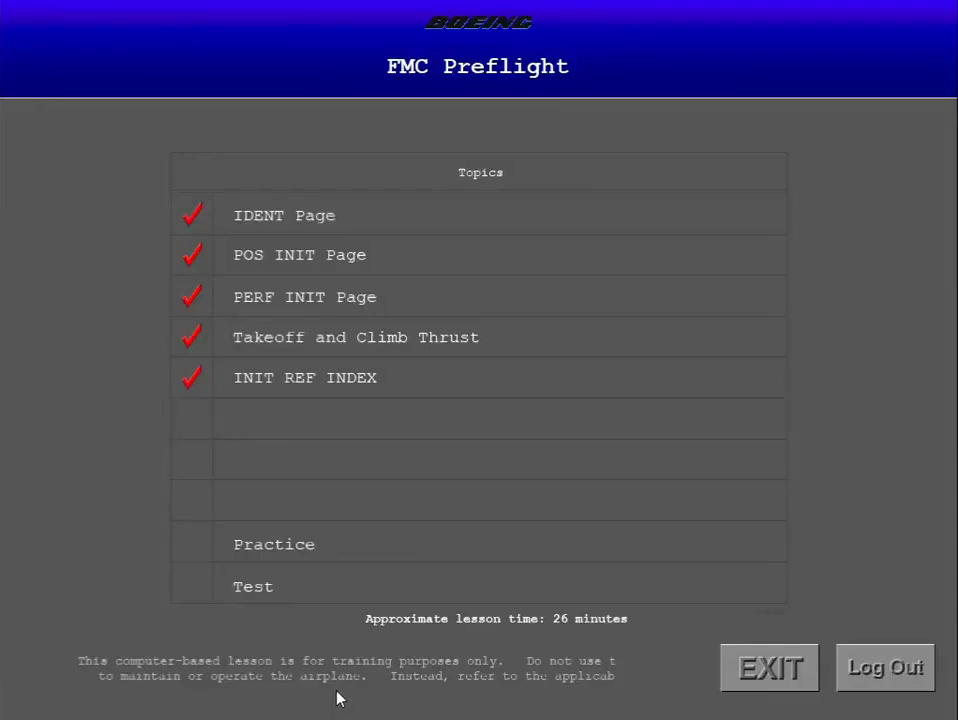